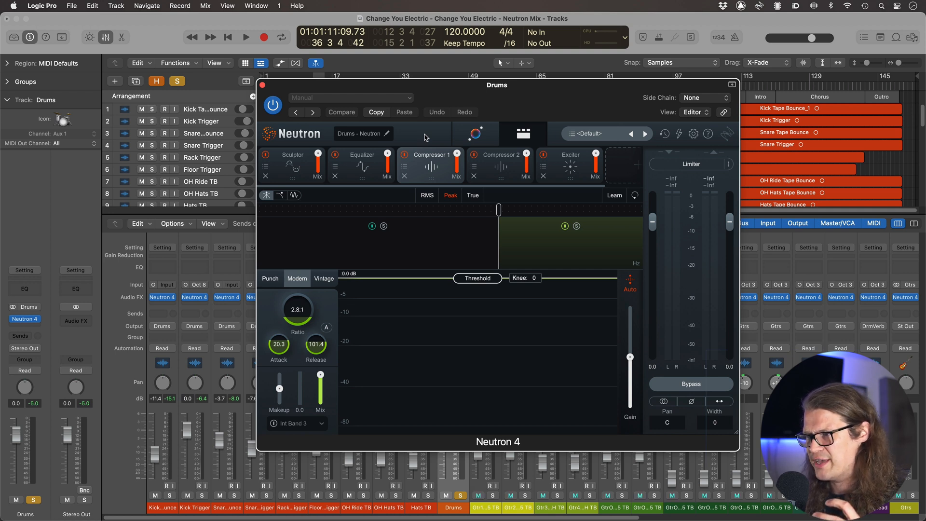
Step: Play the Drums bus and compare the sound with its Neutron 4 plug-in switched off and back on
{"action": "key", "text": "space"}
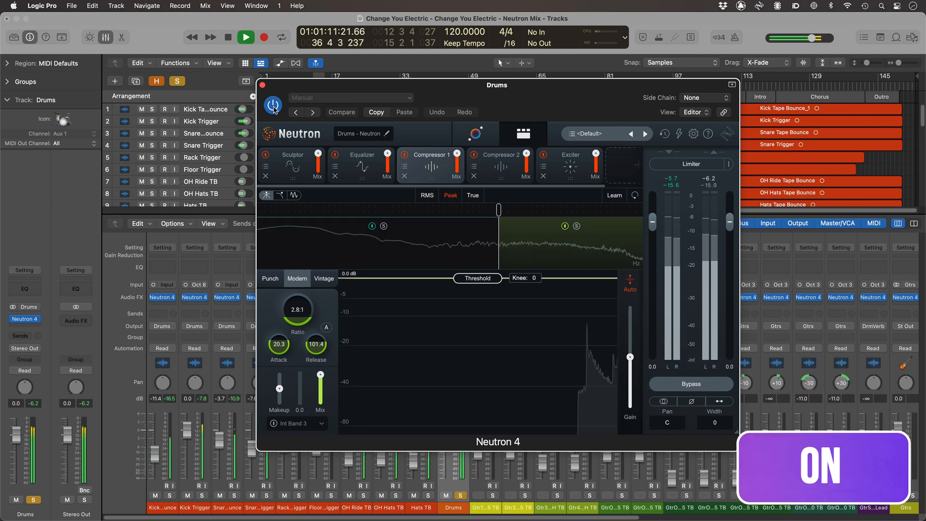
{"action": "left_click", "coordinate": [273, 105]}
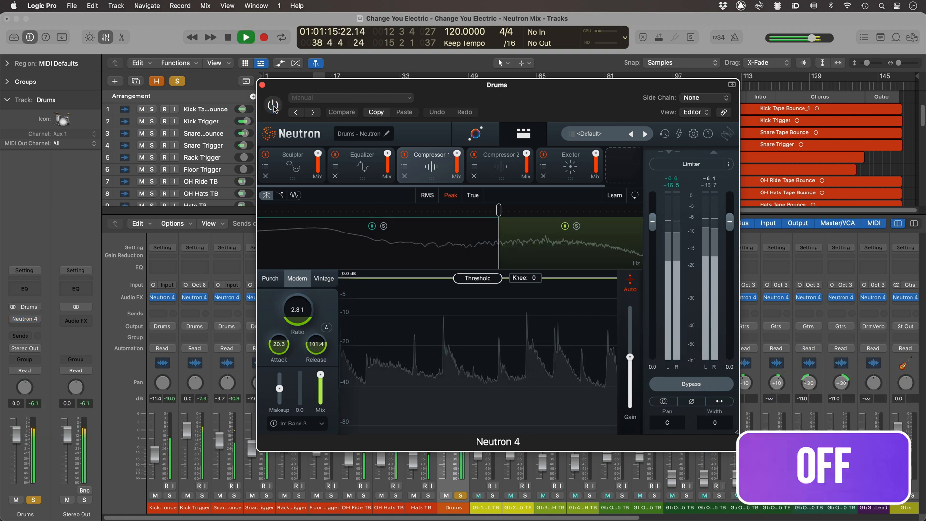
{"action": "left_click", "coordinate": [273, 105]}
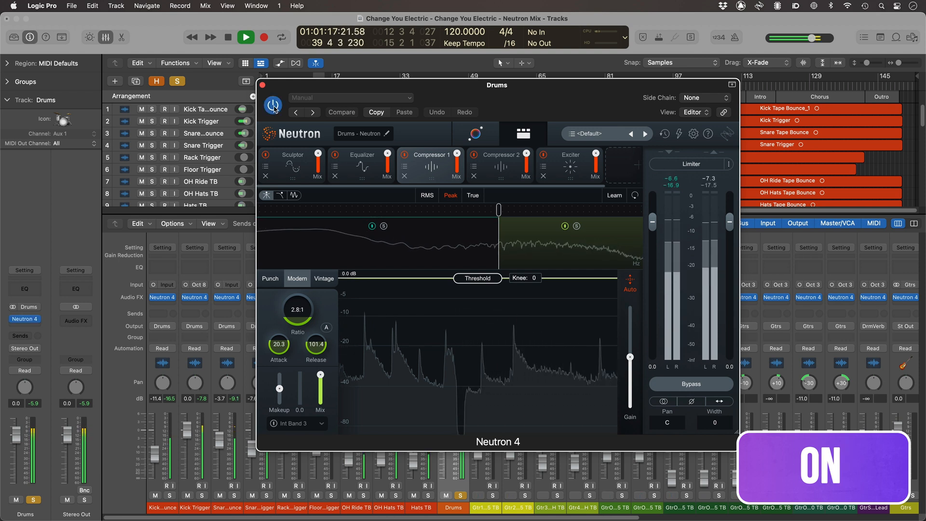
{"action": "key", "text": "space"}
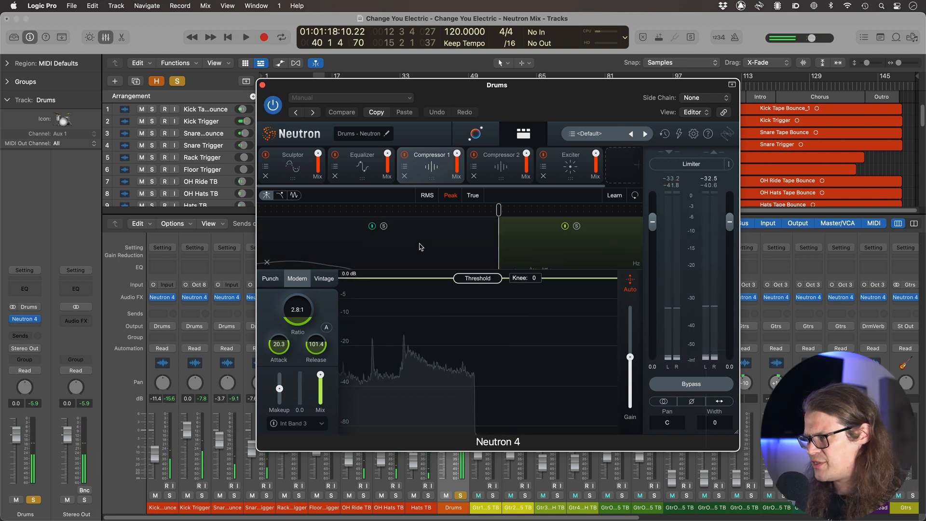
Step: Examine the low band of Compressor 1 and the Exciter settings in the Drums Neutron 4, and close the plug-in
{"action": "left_click", "coordinate": [422, 247]}
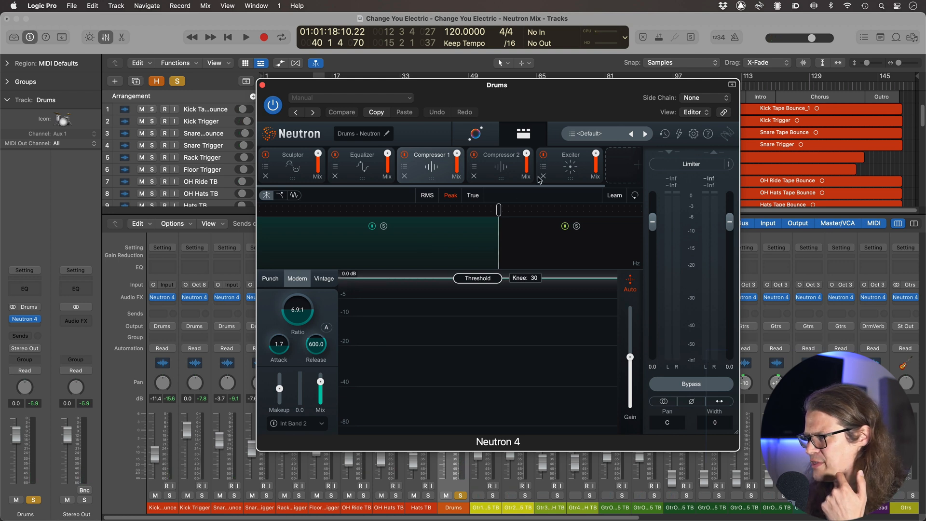
{"action": "left_click", "coordinate": [570, 167]}
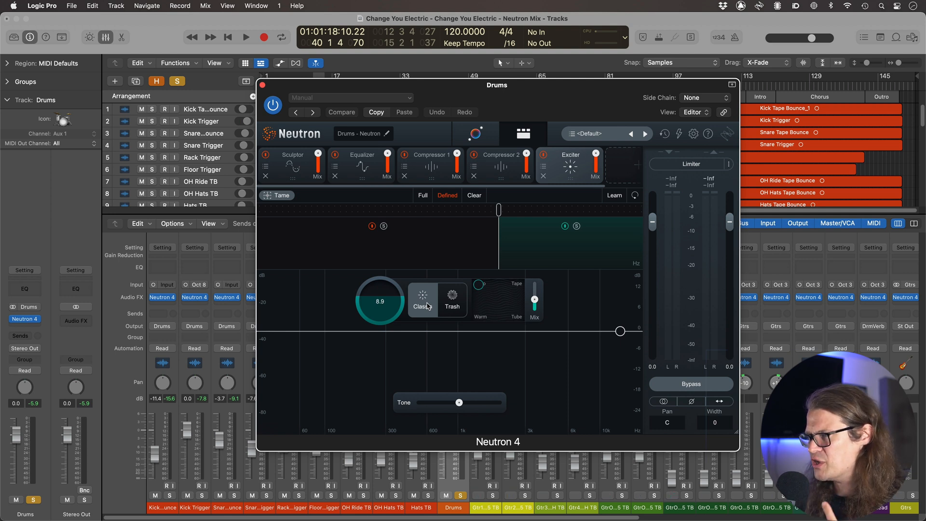
{"action": "left_click", "coordinate": [262, 85]}
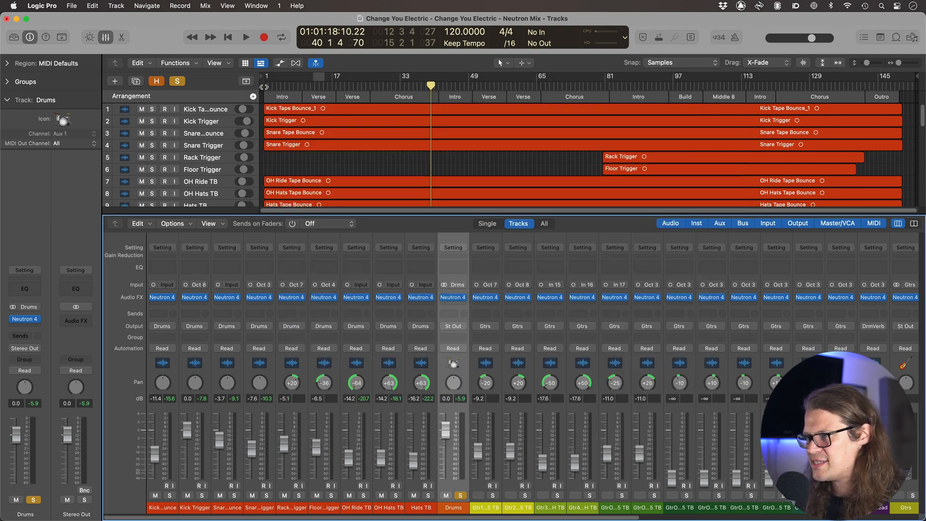
Step: Solo the Snare Tape Bounce track in place of the Drums bus, enlarge the track heights and start playback
{"action": "left_click", "coordinate": [220, 137]}
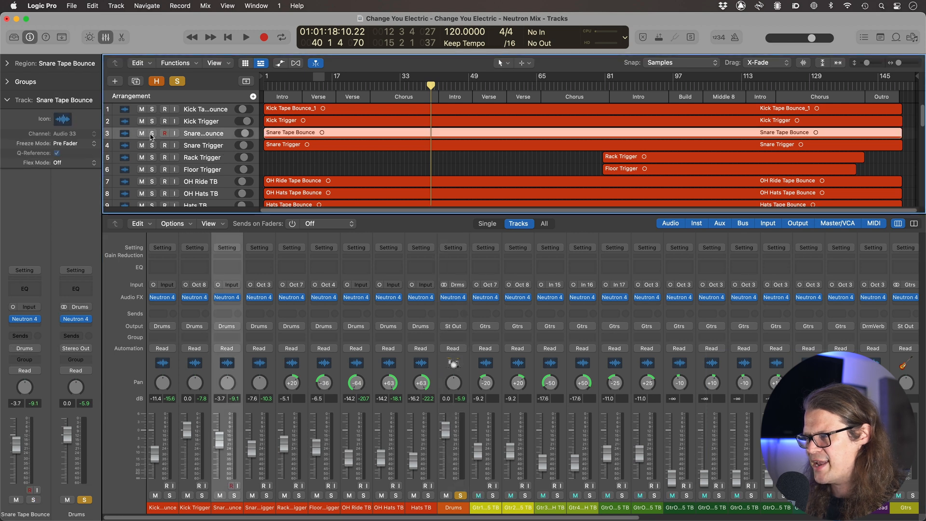
{"action": "key", "text": "super+Down"}
{"action": "key", "text": "super+Down"}
{"action": "key", "text": "super+Down"}
{"action": "key", "text": "super+Down"}
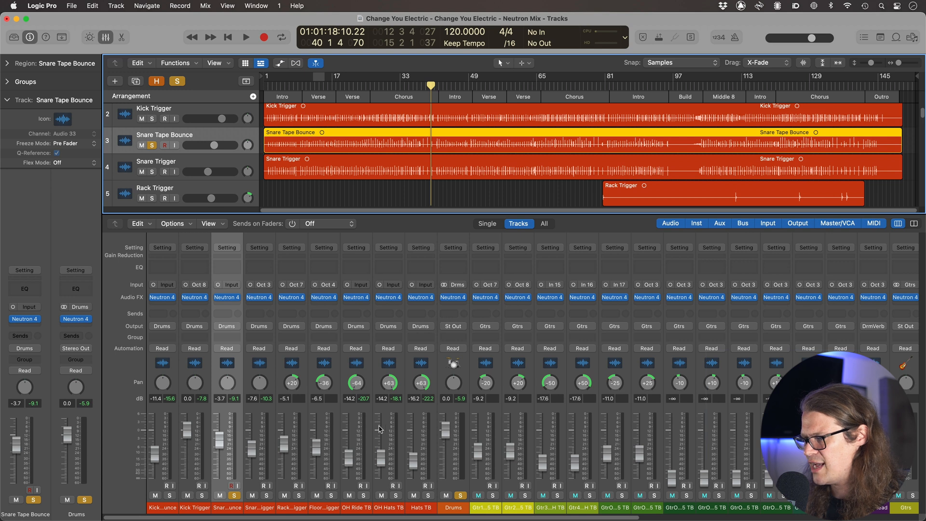
{"action": "left_click", "coordinate": [461, 495]}
{"action": "key", "text": "space"}
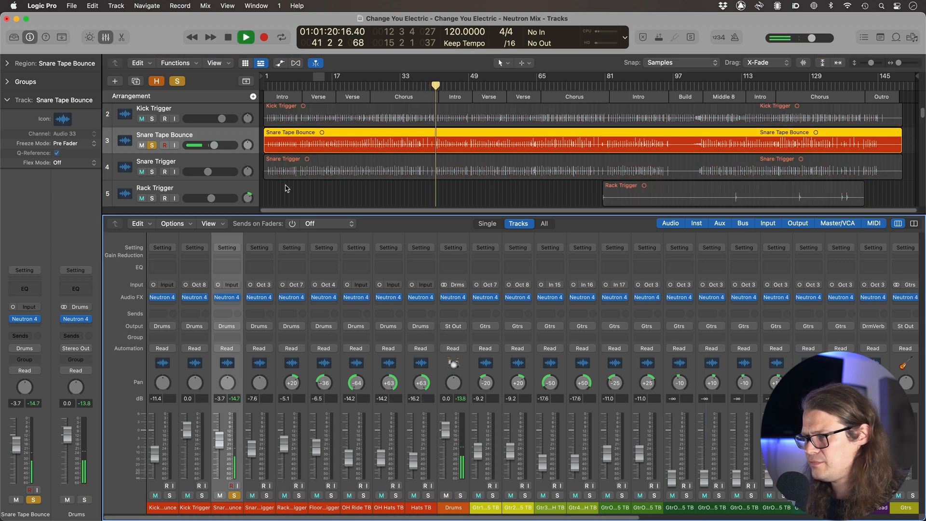
Step: Open Neutron 4 on Snare Tape Bounce in its detailed module view and compare the bypassed and active sound
{"action": "mouse_move", "coordinate": [27, 321]}
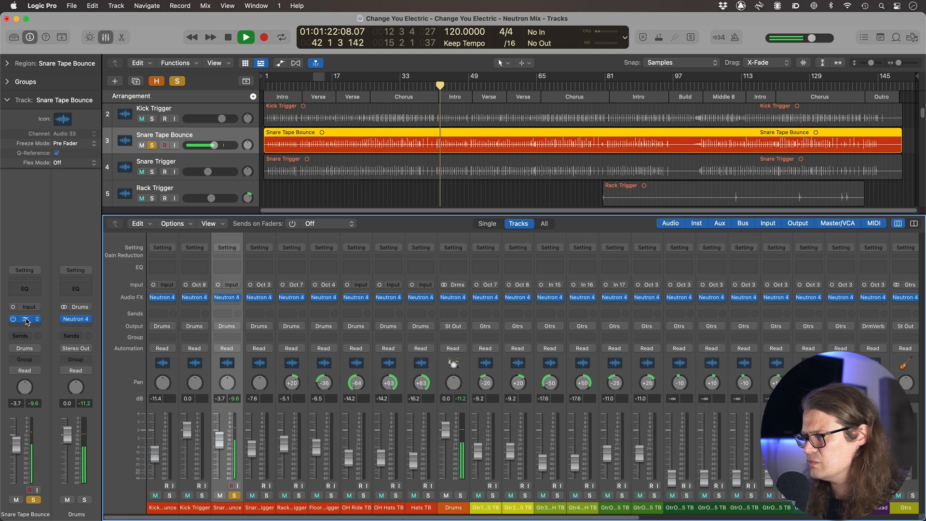
{"action": "left_click", "coordinate": [27, 321]}
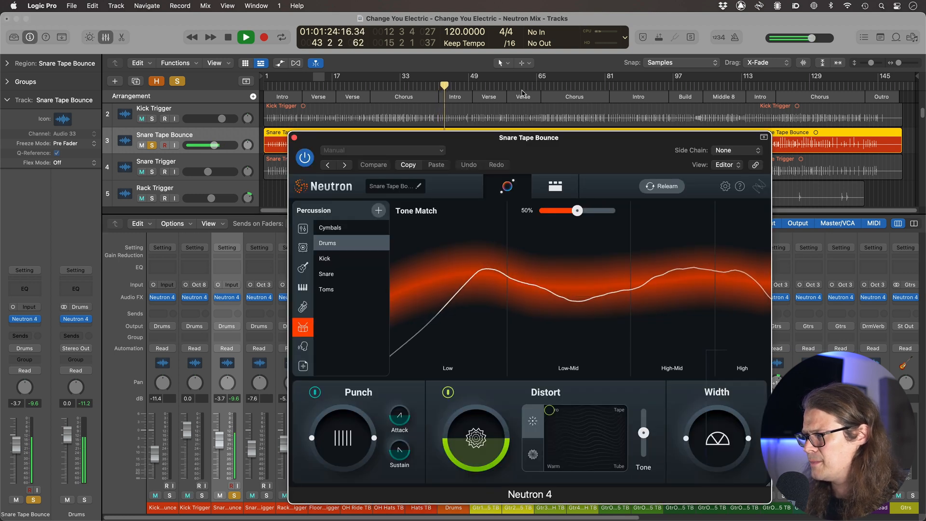
{"action": "left_click", "coordinate": [558, 184]}
{"action": "left_click_drag", "start_coordinate": [531, 137], "coordinate": [473, 101]}
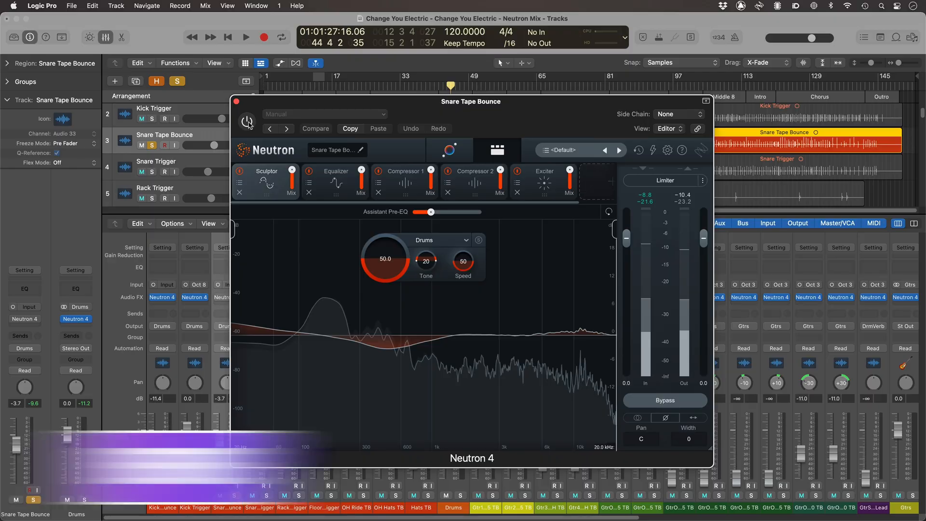
{"action": "key", "text": "space"}
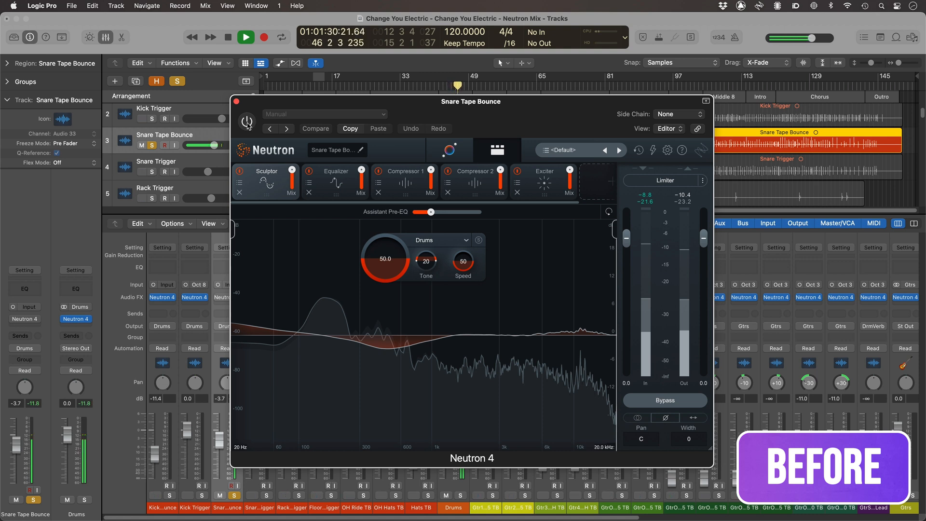
{"action": "left_click", "coordinate": [247, 123]}
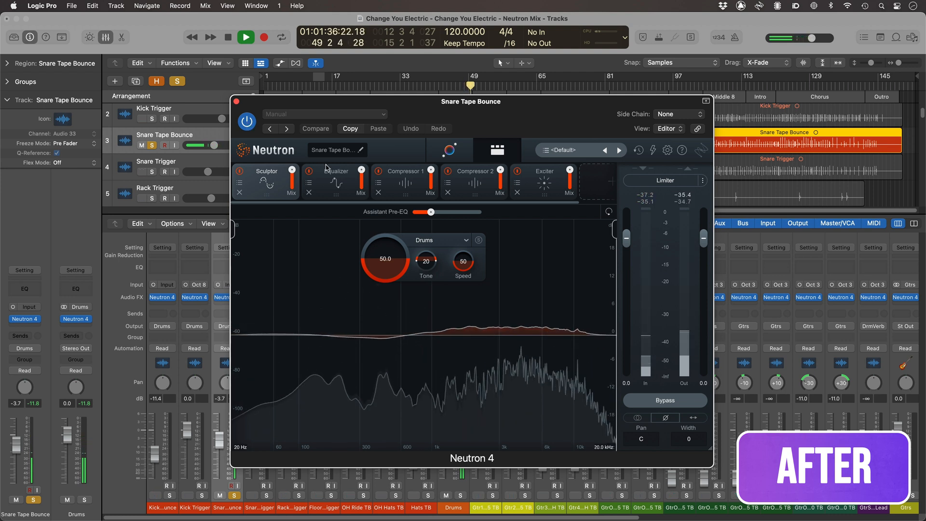
Step: Review the Equalizer, Compressor 1, Compressor 2 and Exciter modules on Snare Tape Bounce during playback, and stop playback
{"action": "left_click", "coordinate": [336, 177]}
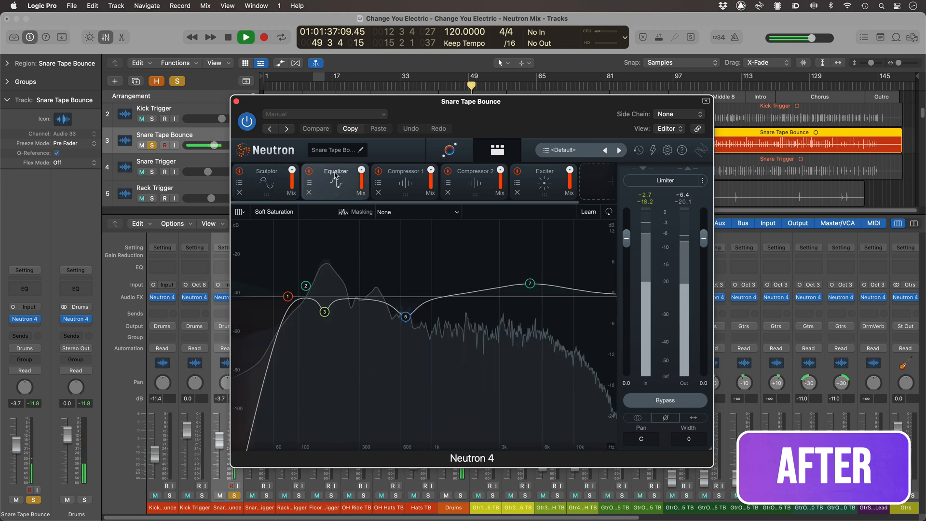
{"action": "left_click", "coordinate": [403, 187]}
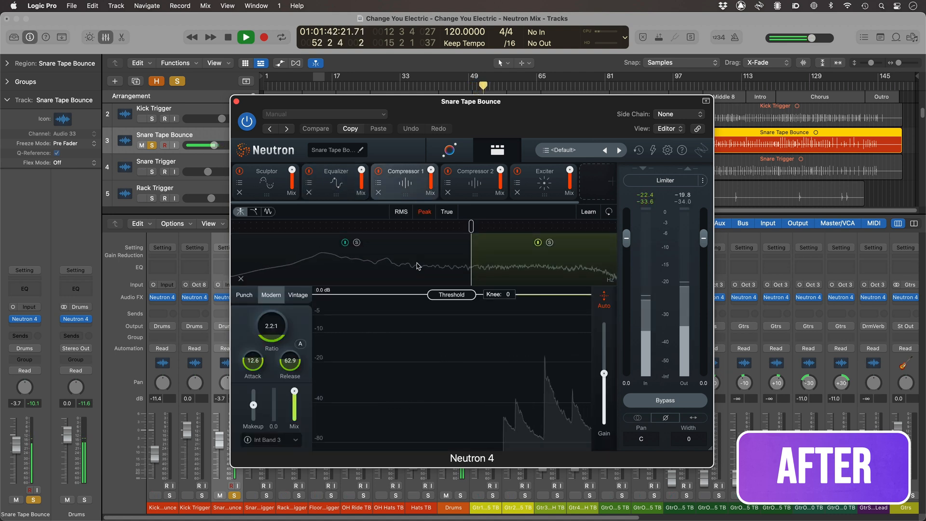
{"action": "left_click", "coordinate": [475, 183]}
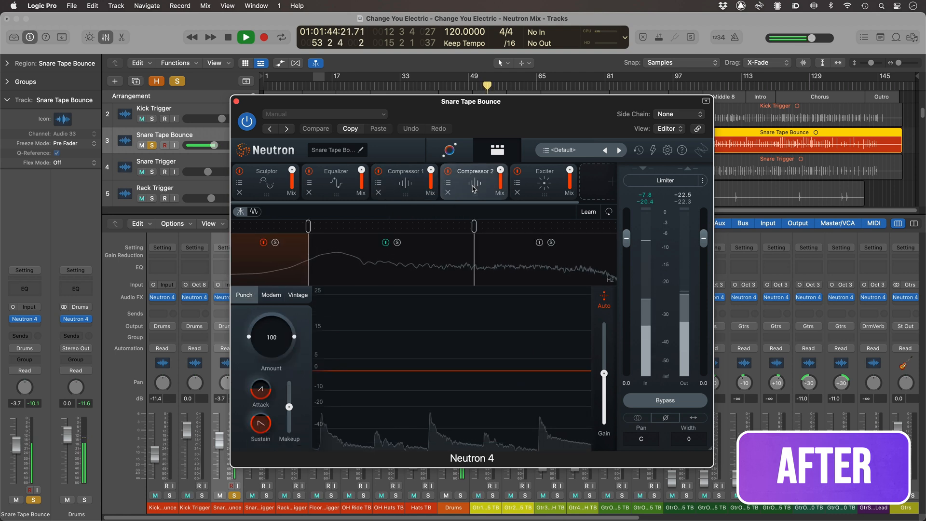
{"action": "left_click", "coordinate": [511, 270]}
{"action": "left_click", "coordinate": [543, 186]}
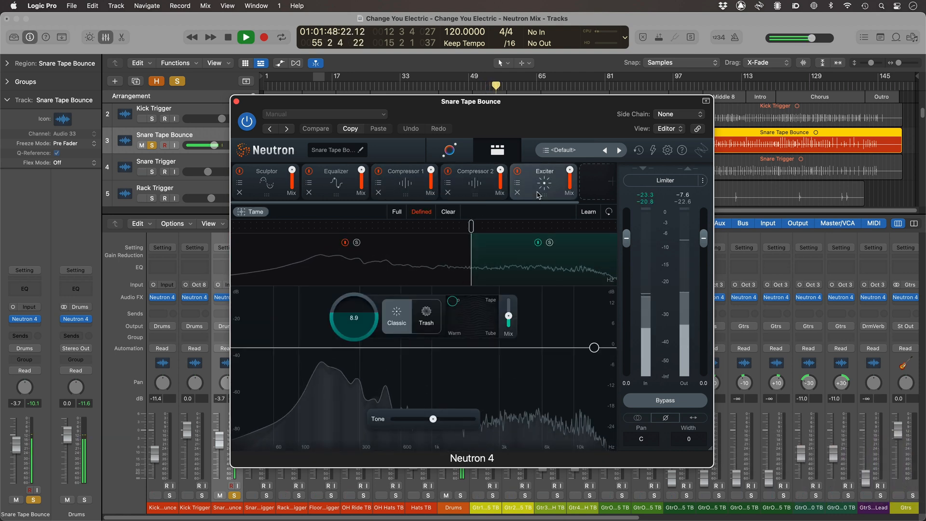
{"action": "key", "text": "space"}
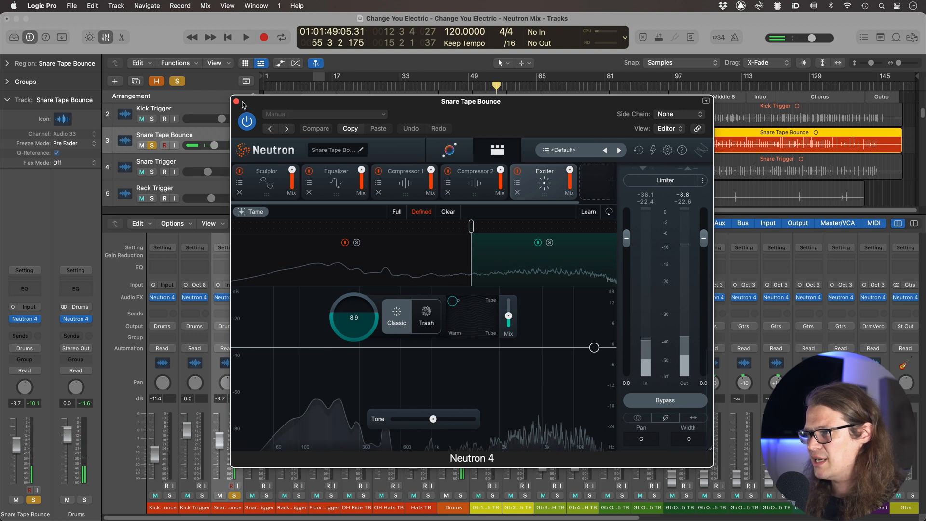
Step: Solo Snare Trigger instead of Snare Tape Bounce, and play it with its Neutron 4 open in detailed module view
{"action": "left_click", "coordinate": [236, 102]}
{"action": "left_click", "coordinate": [157, 155]}
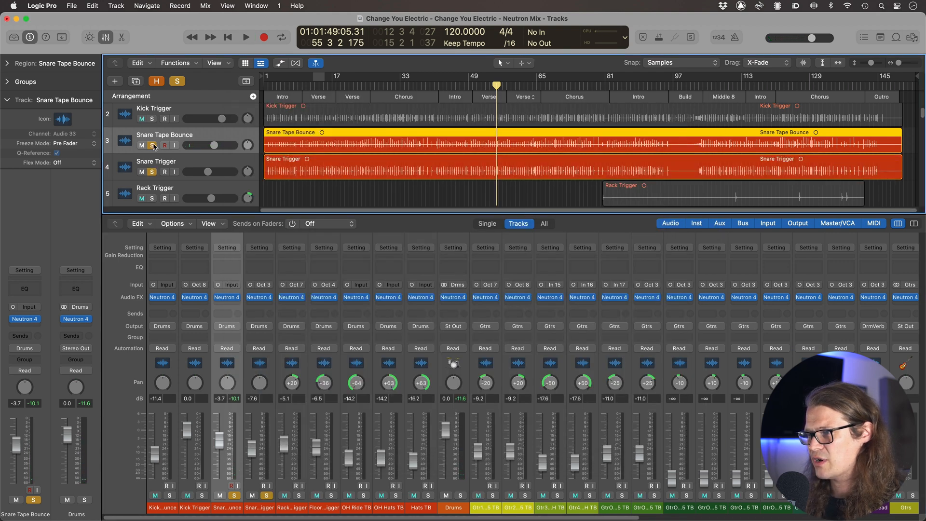
{"action": "left_click", "coordinate": [166, 161]}
{"action": "key", "text": "space"}
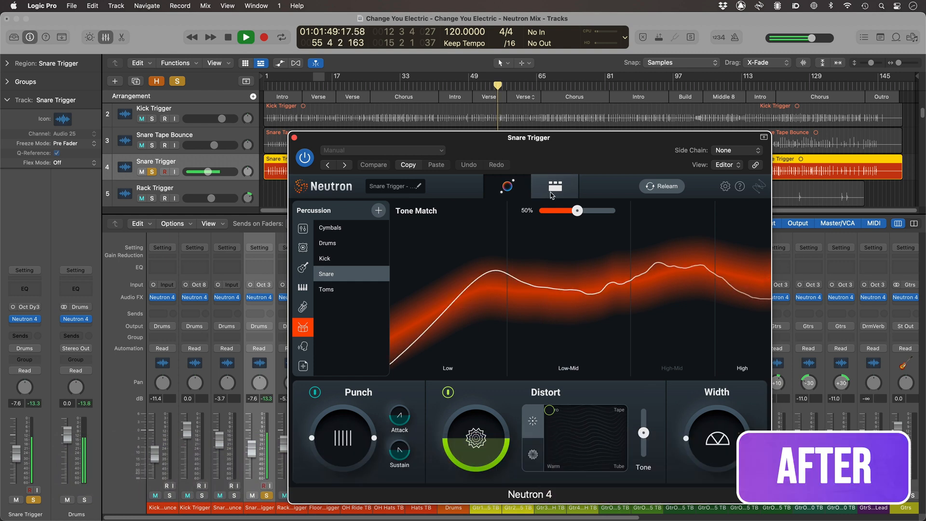
{"action": "left_click", "coordinate": [555, 187]}
{"action": "left_click_drag", "start_coordinate": [538, 158], "coordinate": [496, 128]}
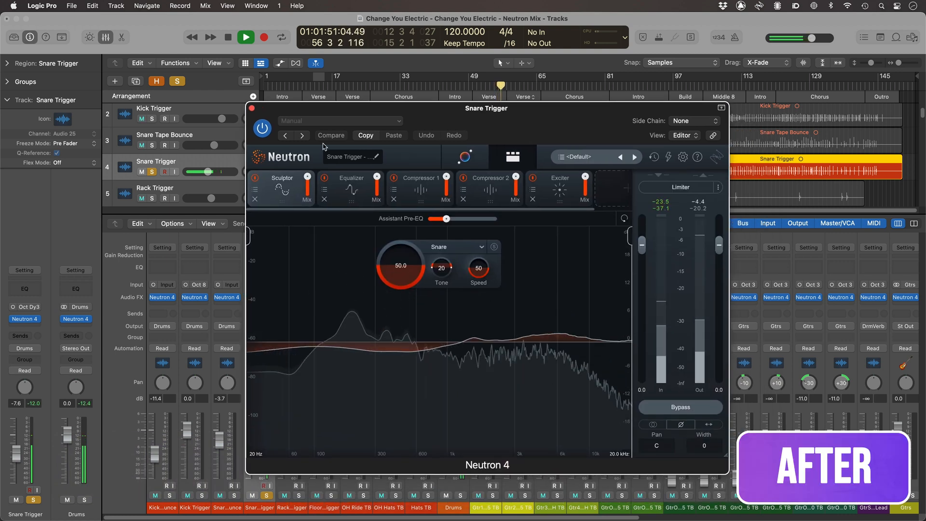
Step: Compare the Snare Trigger sound with Neutron 4 bypassed and active, stop playback and close the plug-in
{"action": "left_click", "coordinate": [262, 129]}
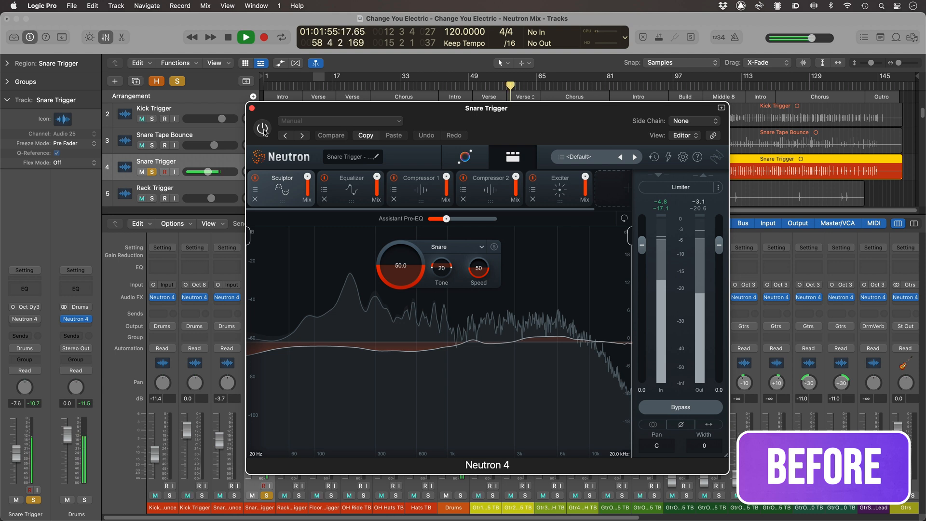
{"action": "left_click", "coordinate": [263, 128]}
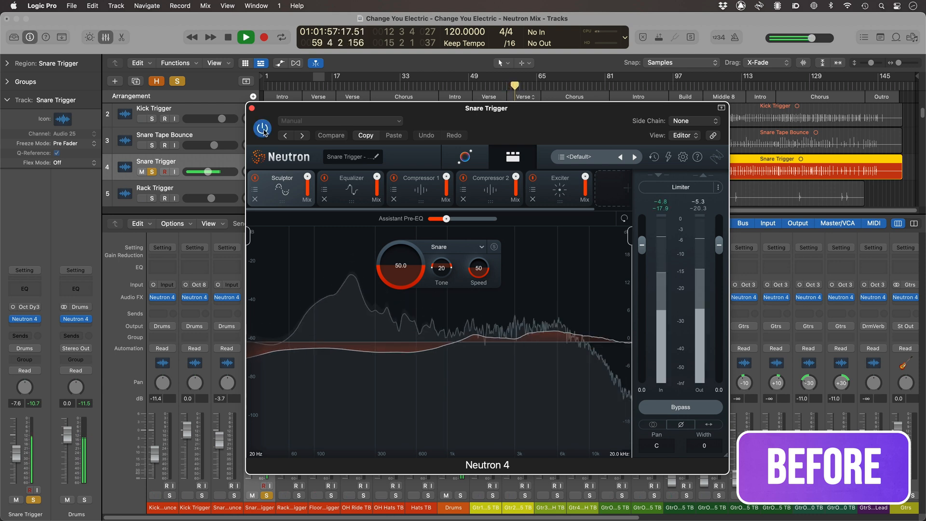
{"action": "key", "text": "space"}
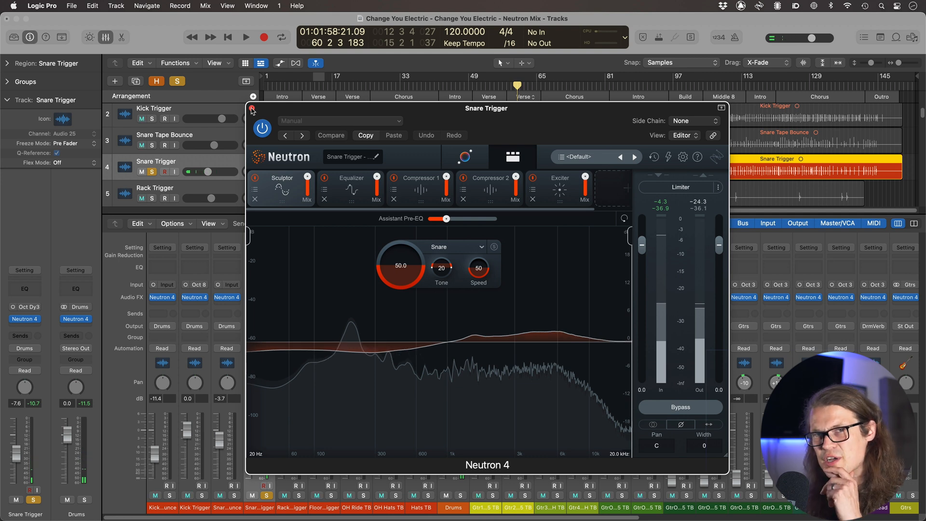
{"action": "left_click", "coordinate": [251, 109]}
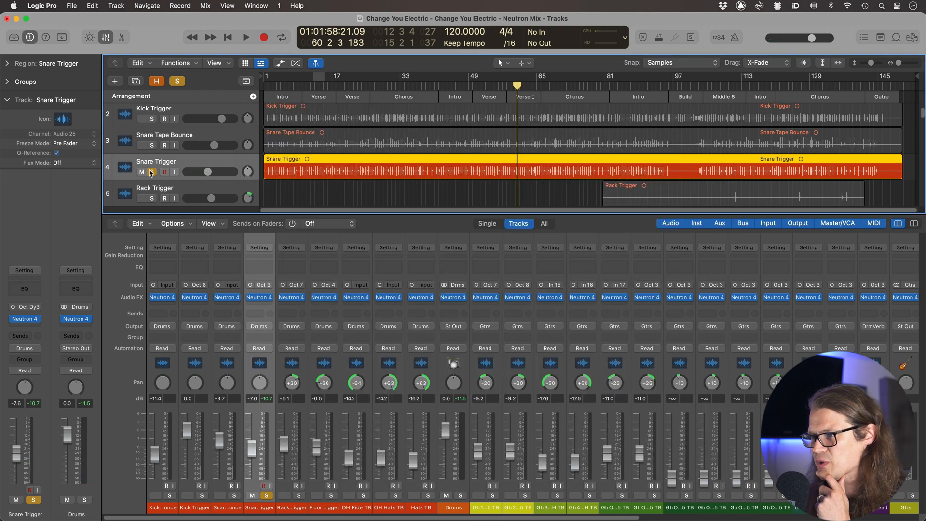
Step: Unsolo the Snare Trigger track, hide the mixer and clear the region selection
{"action": "left_click", "coordinate": [151, 172]}
{"action": "key", "text": "x"}
{"action": "left_click", "coordinate": [325, 209]}
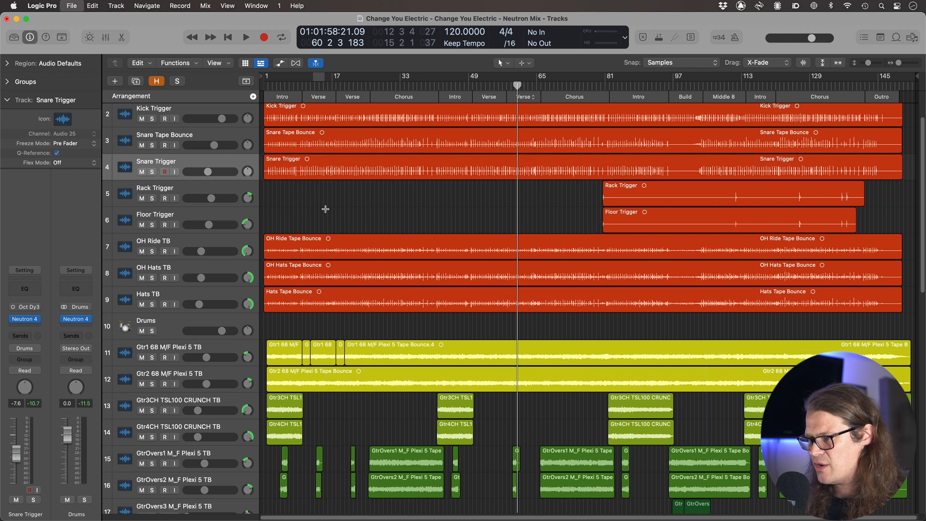
Step: Solo the Bass track and open its Neutron 4 plug-in
{"action": "scroll", "coordinate": [290, 211], "scroll_direction": "down", "scroll_amount": 10}
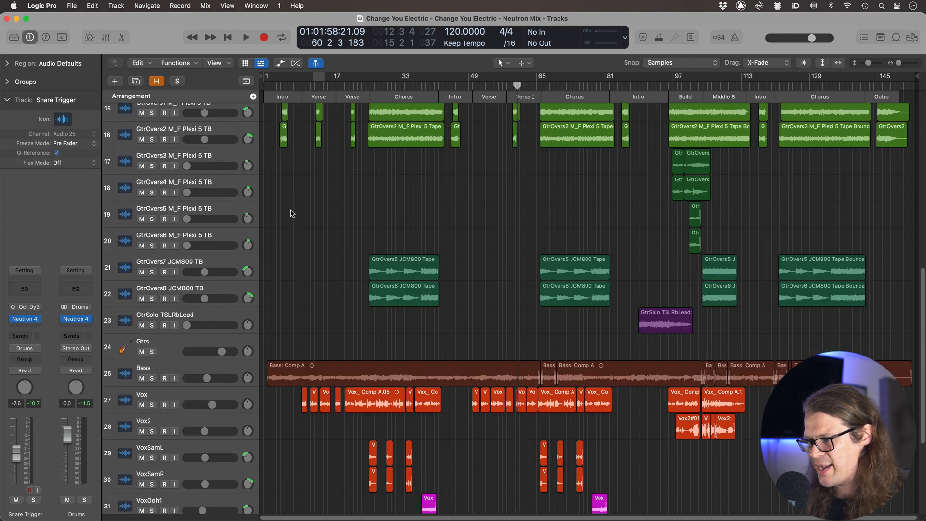
{"action": "left_click", "coordinate": [197, 370]}
{"action": "left_click", "coordinate": [152, 378]}
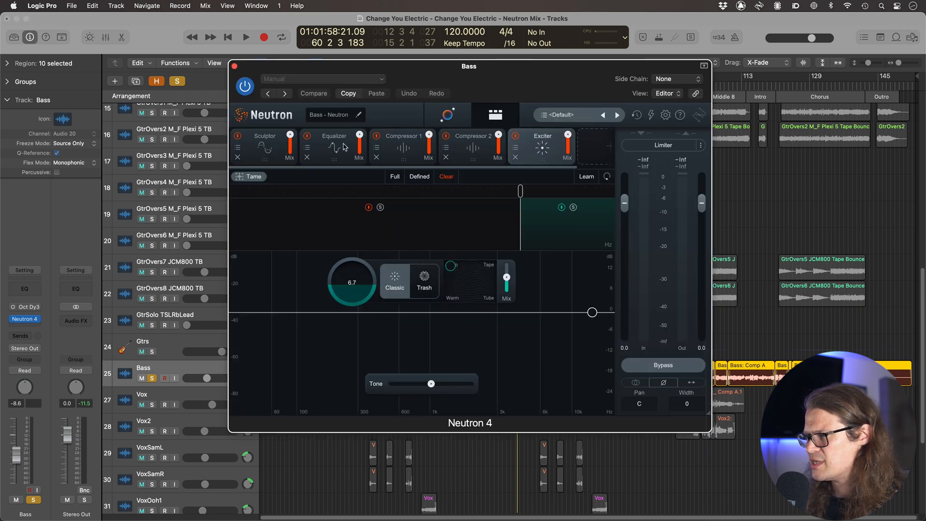
Step: Play the Bass with its Neutron Equalizer bypassed and active, and audition the frequency range of EQ band 4
{"action": "left_click", "coordinate": [345, 147]}
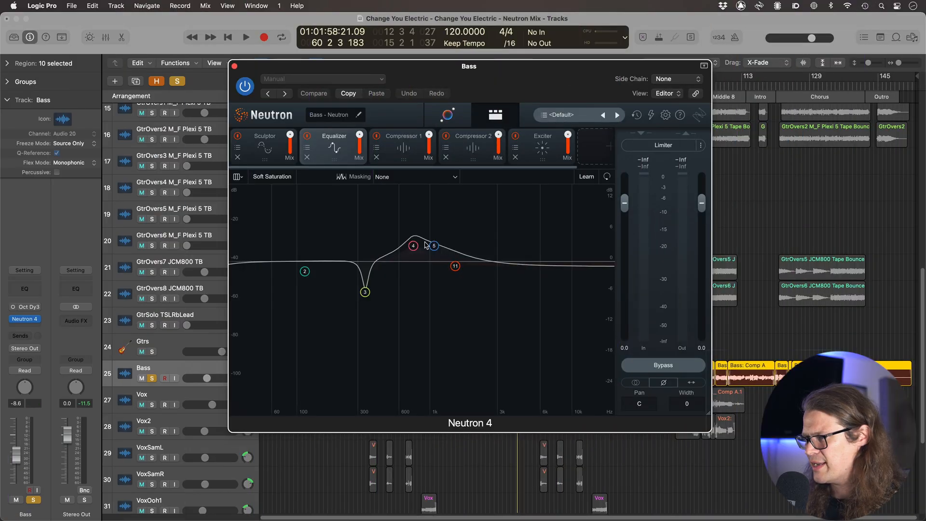
{"action": "key", "text": "space"}
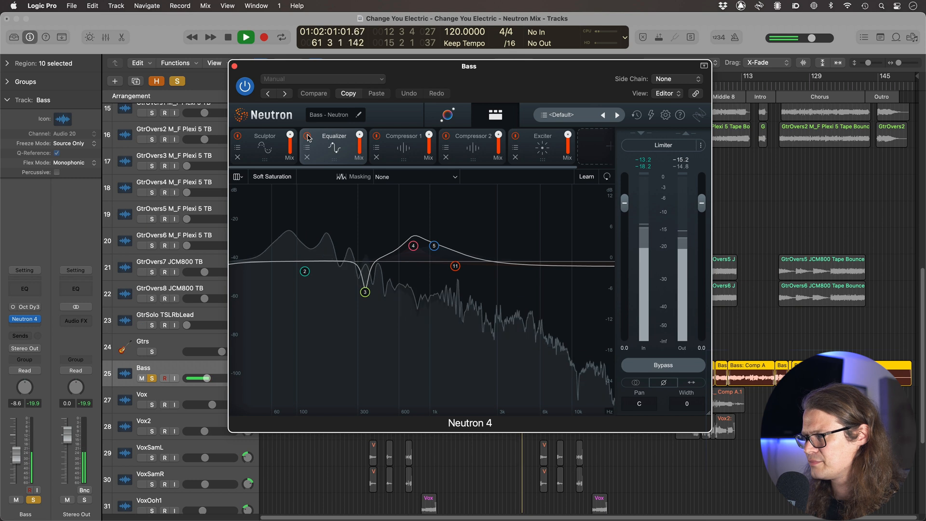
{"action": "left_click", "coordinate": [307, 137]}
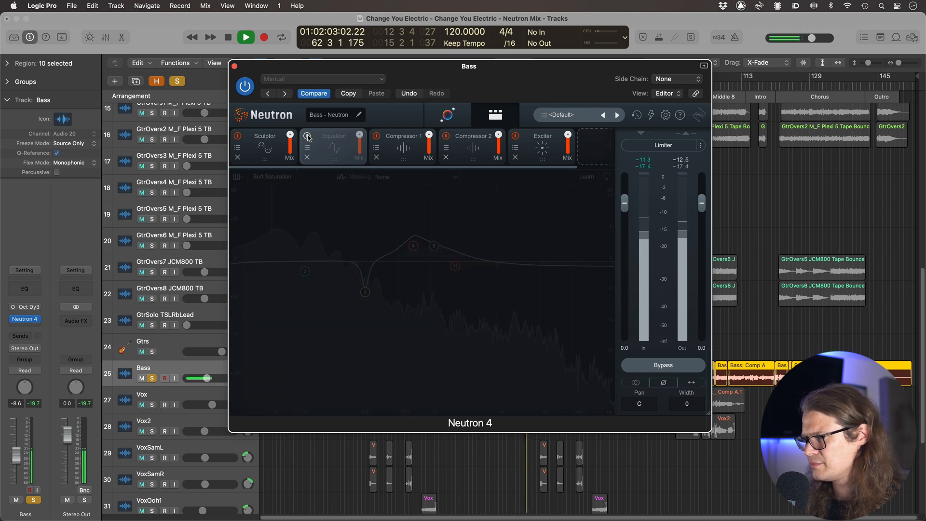
{"action": "left_click", "coordinate": [307, 136]}
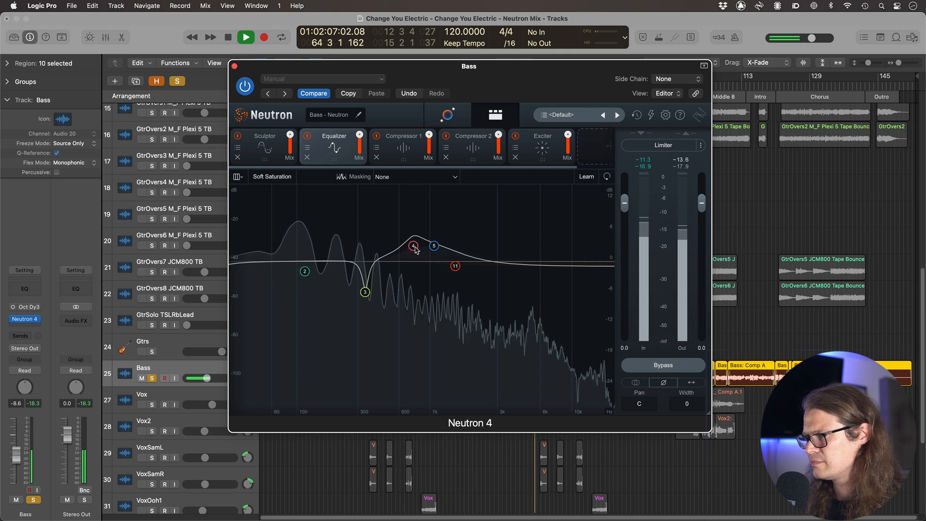
{"action": "left_click", "coordinate": [413, 247]}
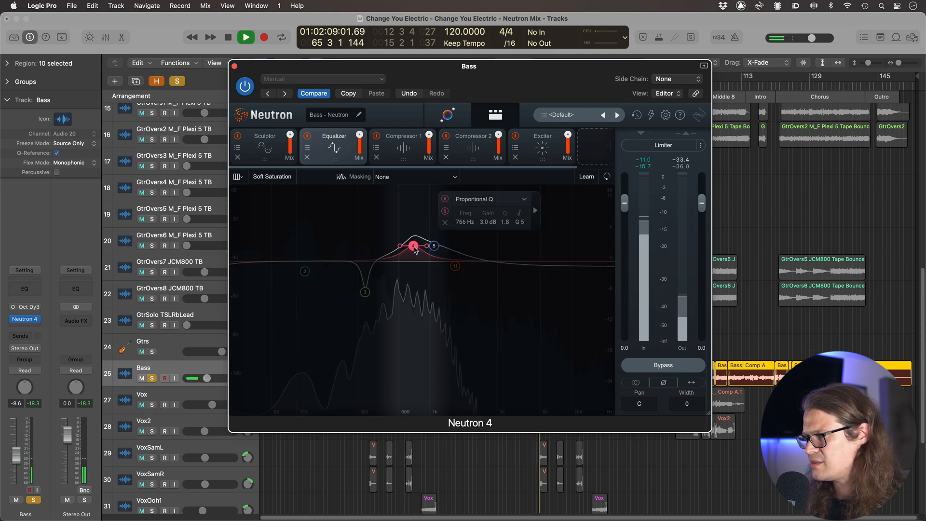
Step: Inspect EQ band 5 on the Bass track's Neutron Equalizer during playback, then stop playback
{"action": "left_click", "coordinate": [434, 247]}
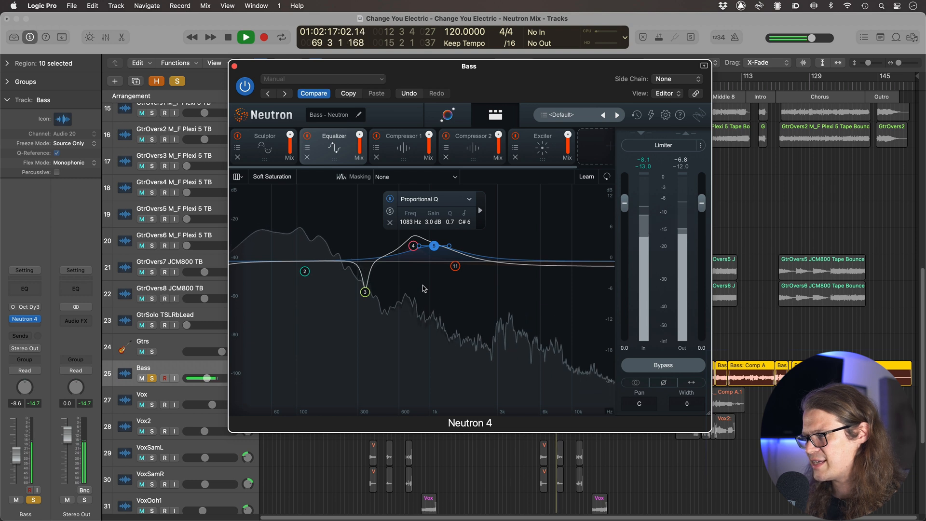
{"action": "key", "text": "space"}
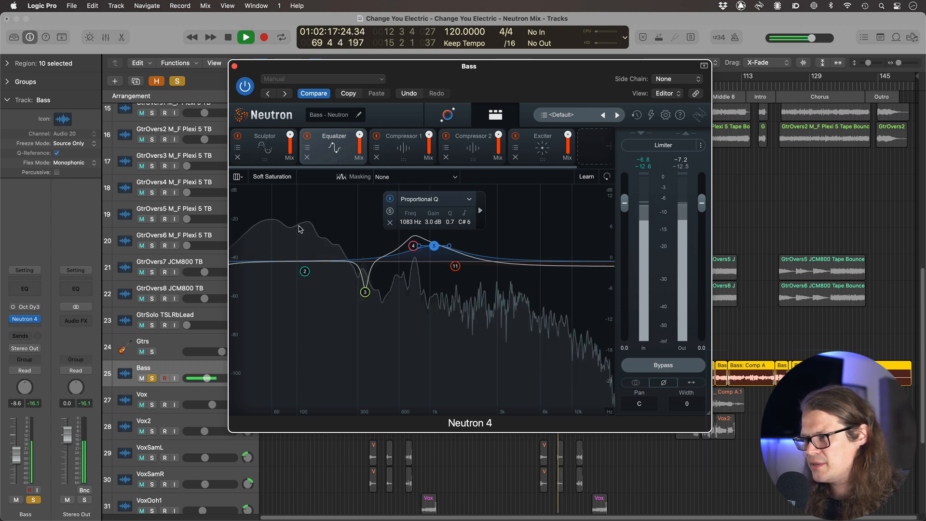
{"action": "key", "text": "space"}
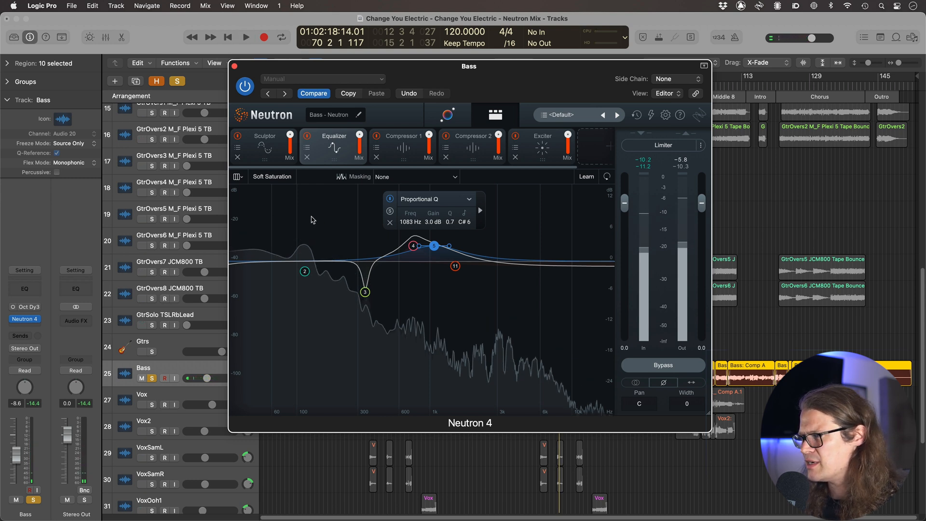
Step: Play the Bass while reviewing its Compressor 1 module and the frequency bands of Compressor 2
{"action": "left_click", "coordinate": [407, 153]}
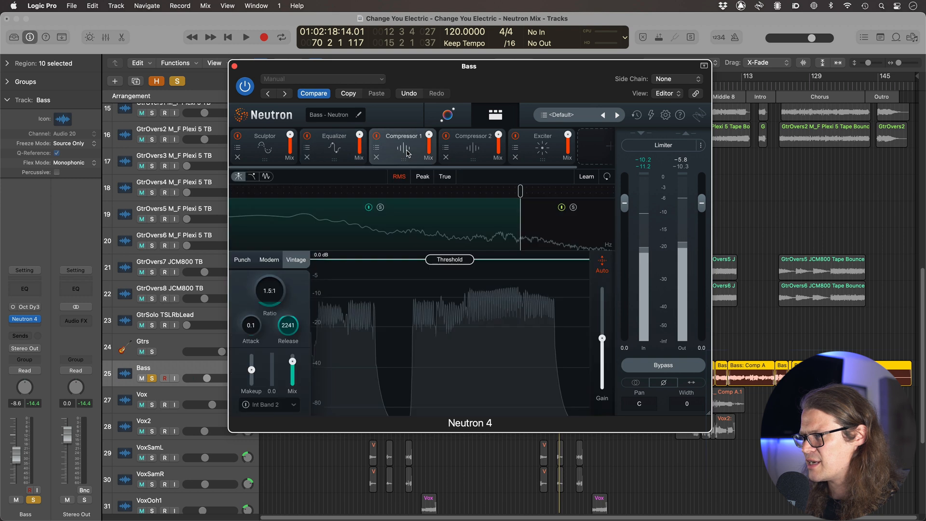
{"action": "key", "text": "space"}
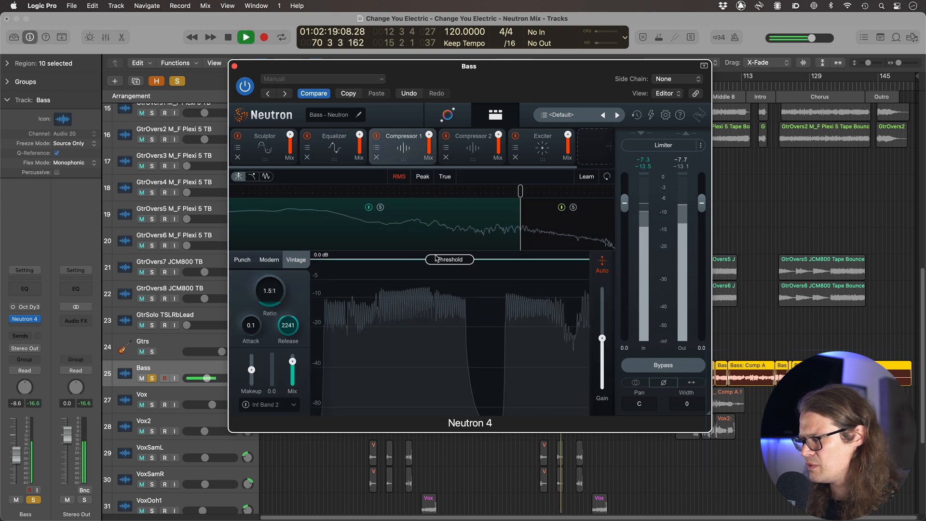
{"action": "left_click", "coordinate": [477, 152]}
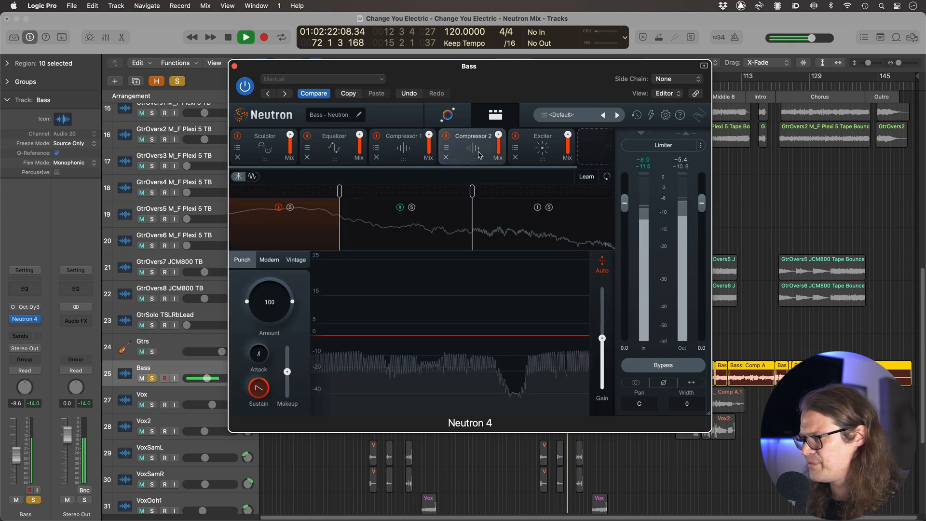
{"action": "left_click", "coordinate": [413, 234]}
{"action": "left_click", "coordinate": [510, 229]}
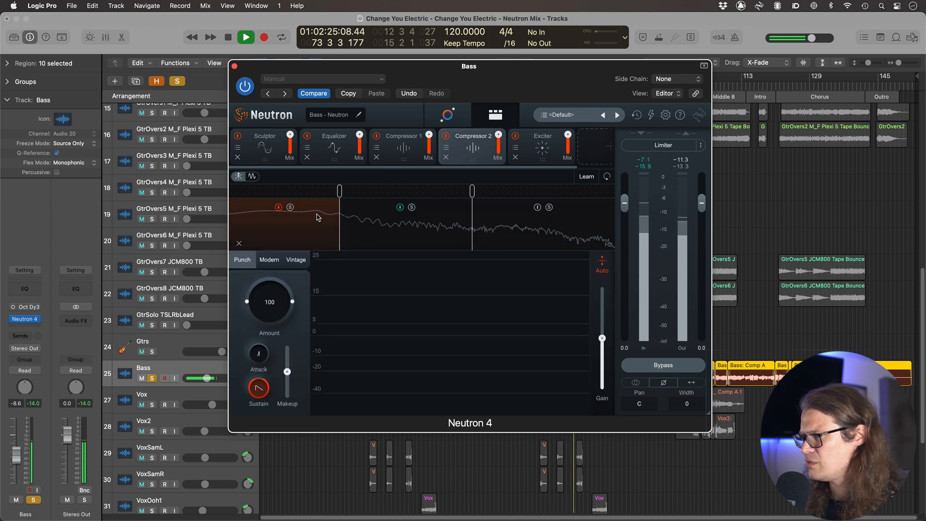
Step: Compare the playing Bass with Neutron's Exciter bypassed and active
{"action": "left_click", "coordinate": [529, 142]}
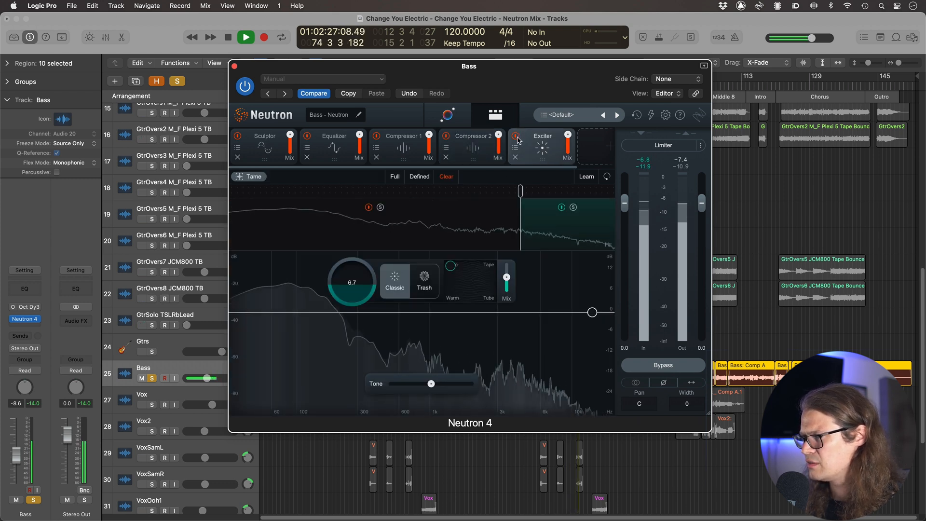
{"action": "left_click", "coordinate": [516, 137]}
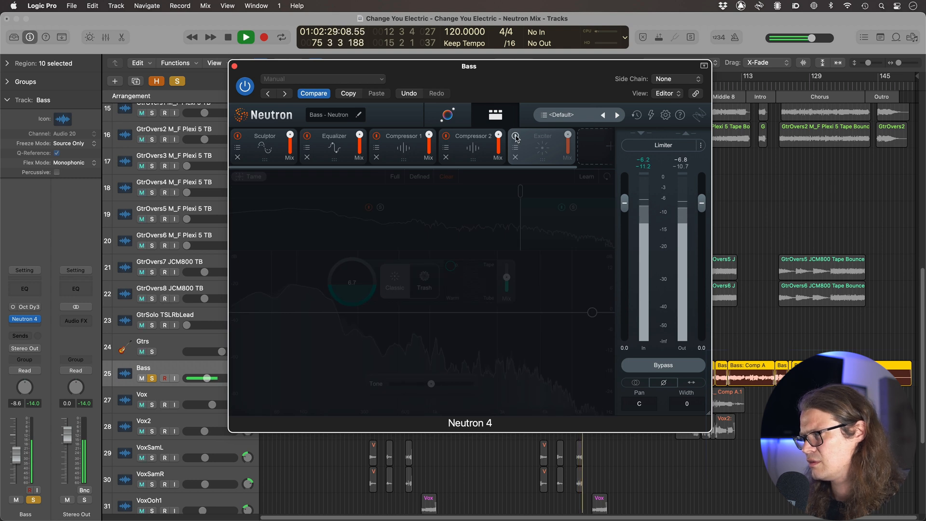
{"action": "left_click", "coordinate": [516, 137]}
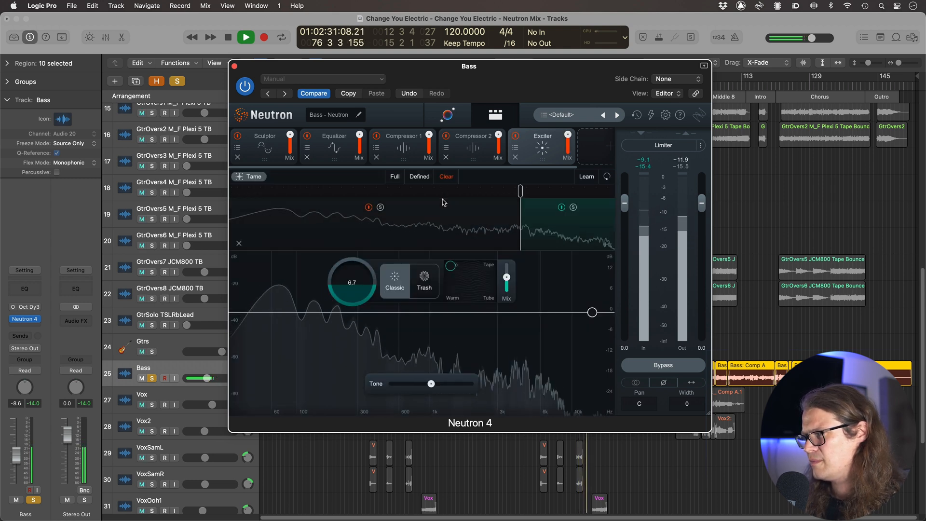
Step: Review the Bass's Sculptor curve during playback, stop playback and return to the Exciter module
{"action": "left_click", "coordinate": [275, 155]}
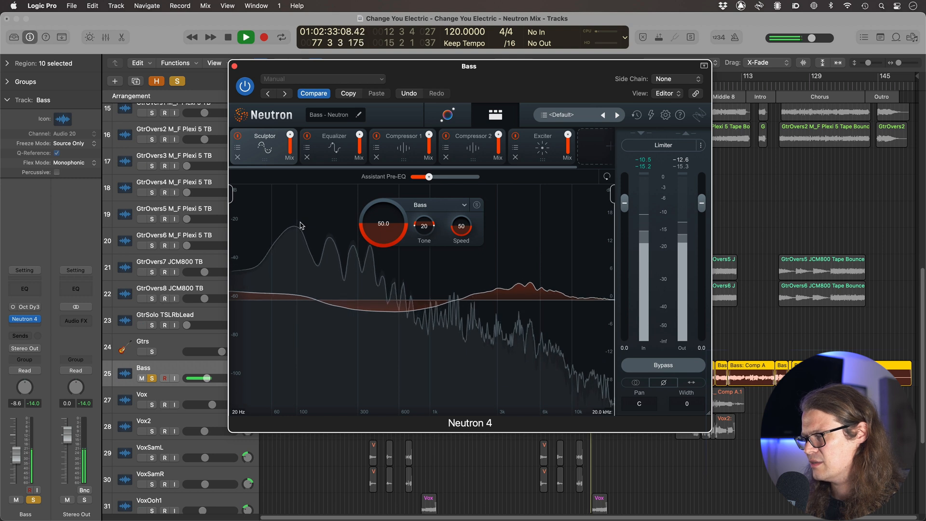
{"action": "key", "text": "space"}
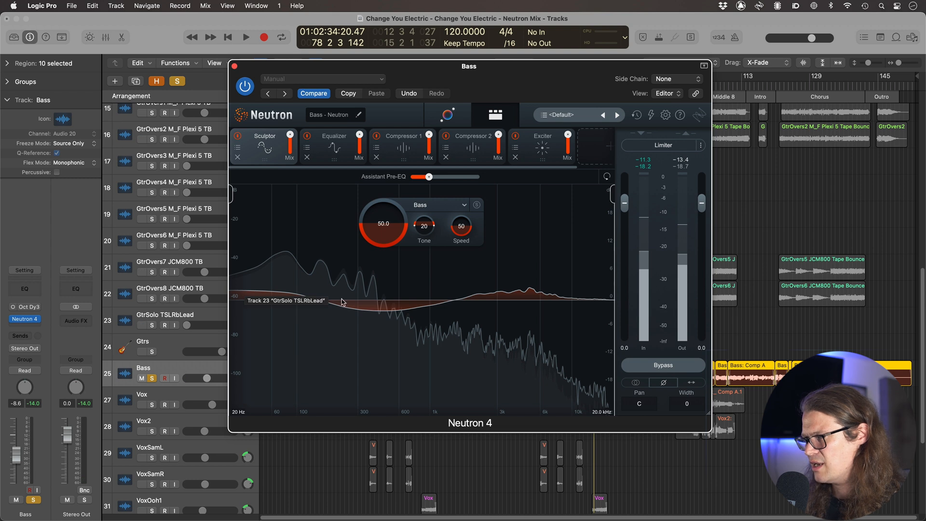
{"action": "left_click", "coordinate": [543, 151]}
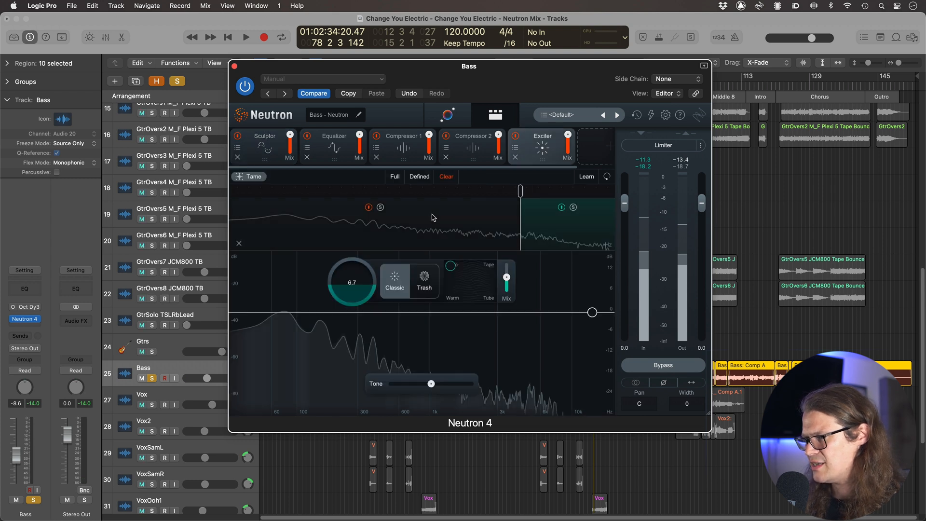
{"action": "key", "text": "space"}
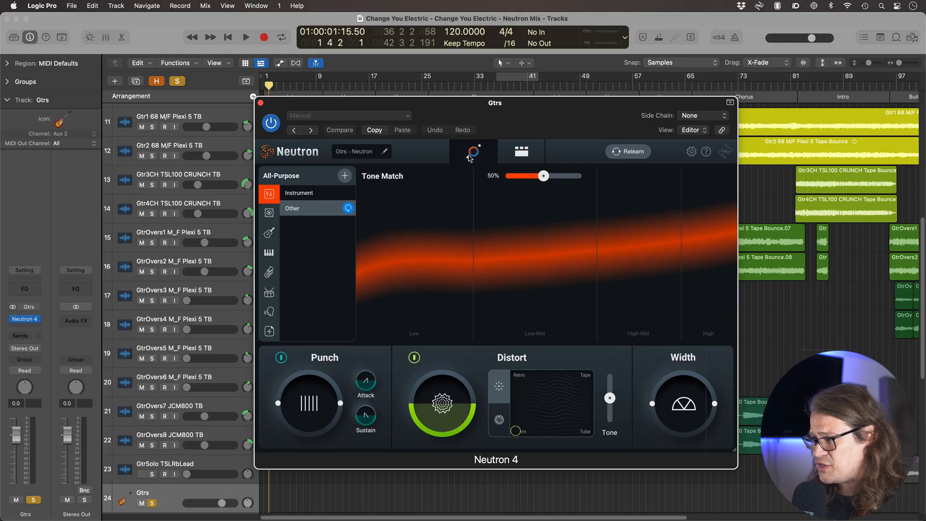
Step: Reposition the Gtrs track's Neutron 4 window and play the guitars with the plug-in active and bypassed
{"action": "left_click_drag", "start_coordinate": [515, 108], "coordinate": [520, 97]}
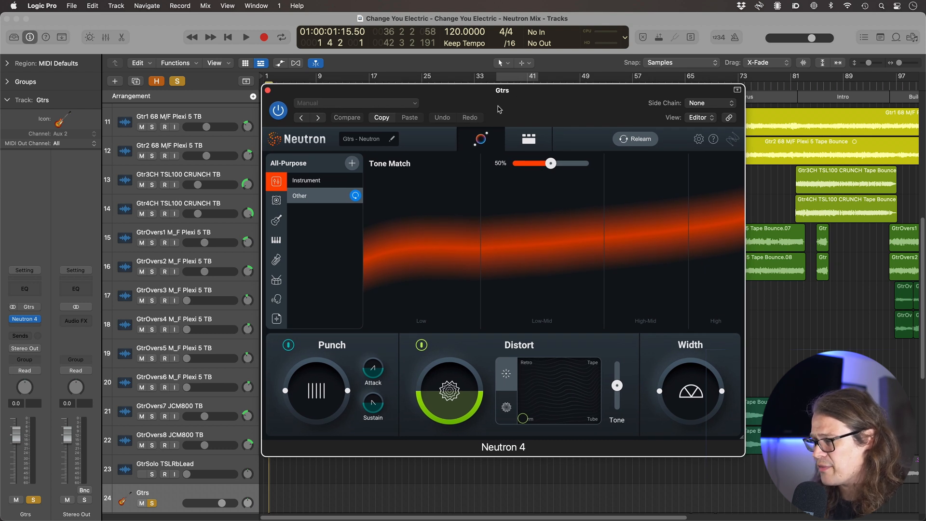
{"action": "key", "text": "space"}
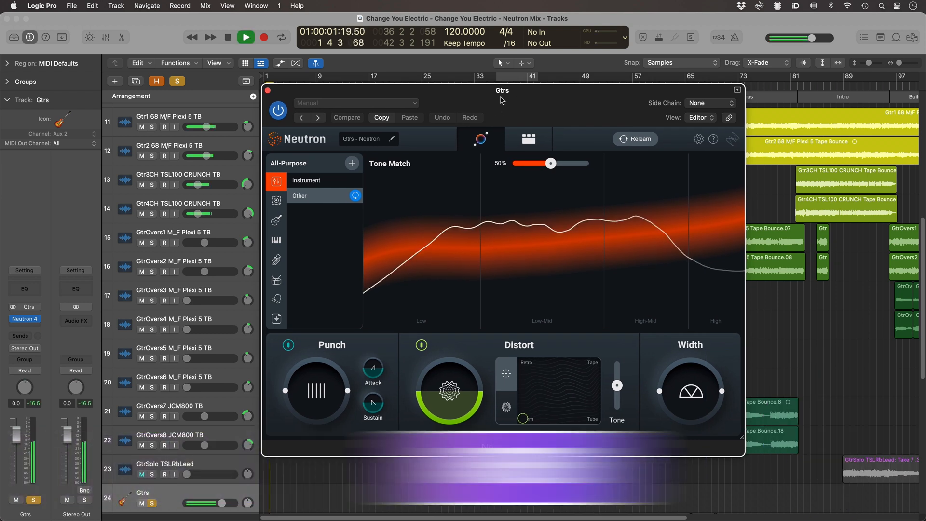
{"action": "left_click", "coordinate": [279, 111]}
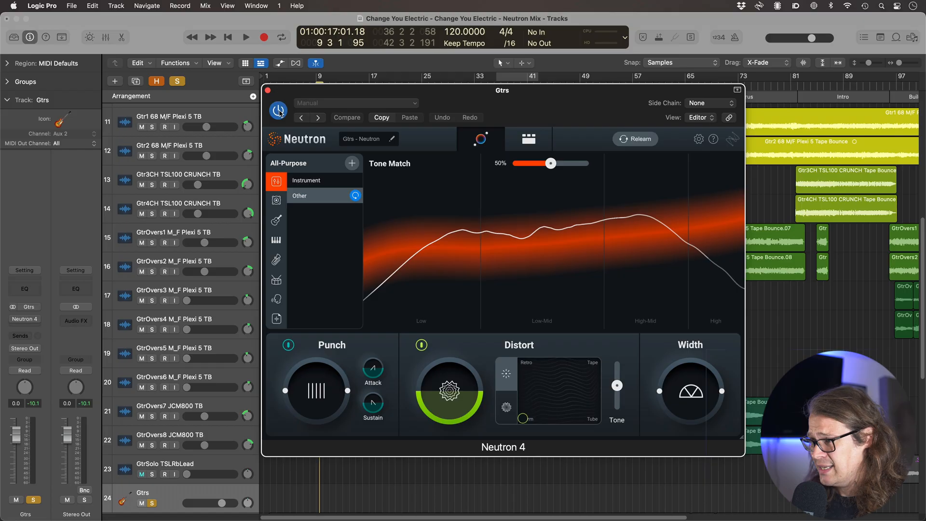
Step: Show Neutron's detailed modules for Gtrs and play the guitars with the Sculptor bypassed and active
{"action": "left_click", "coordinate": [529, 138]}
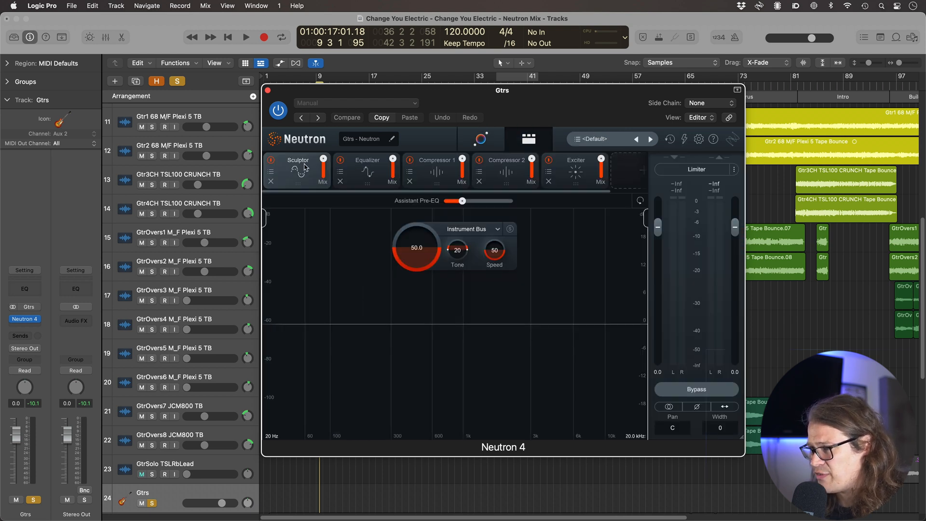
{"action": "key", "text": "space"}
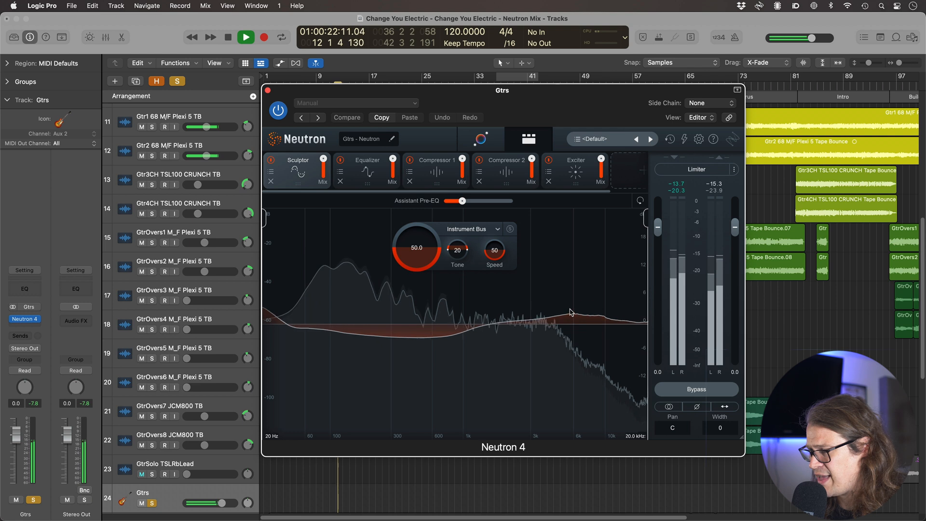
{"action": "key", "text": "space"}
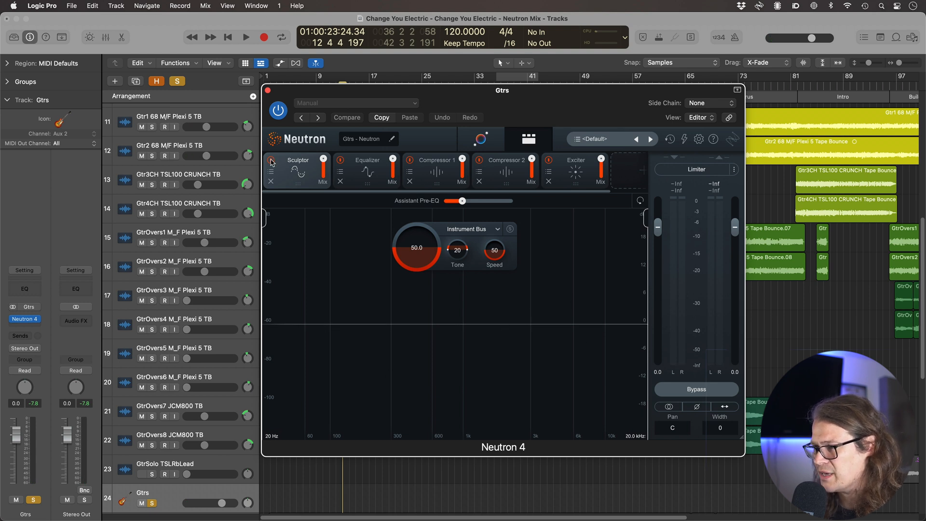
{"action": "key", "text": "space"}
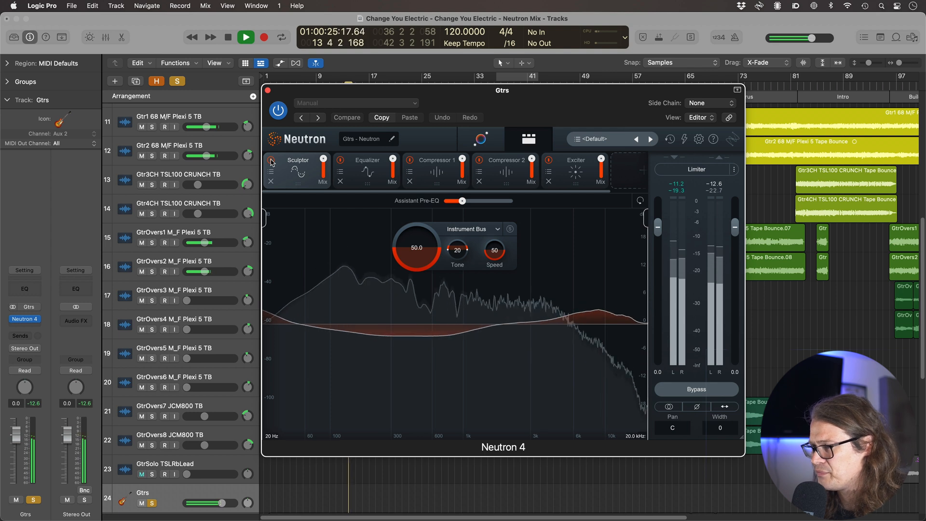
{"action": "left_click", "coordinate": [271, 161]}
{"action": "left_click", "coordinate": [271, 160]}
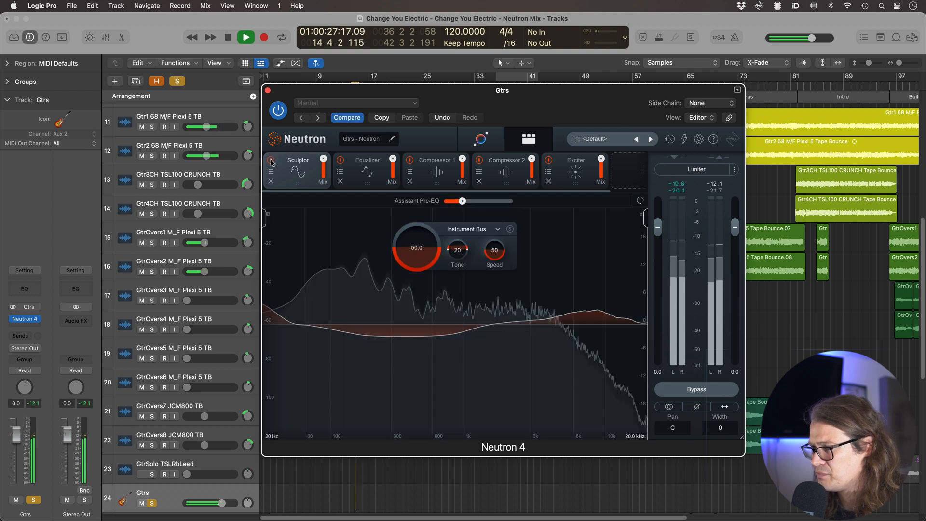
{"action": "key", "text": "space"}
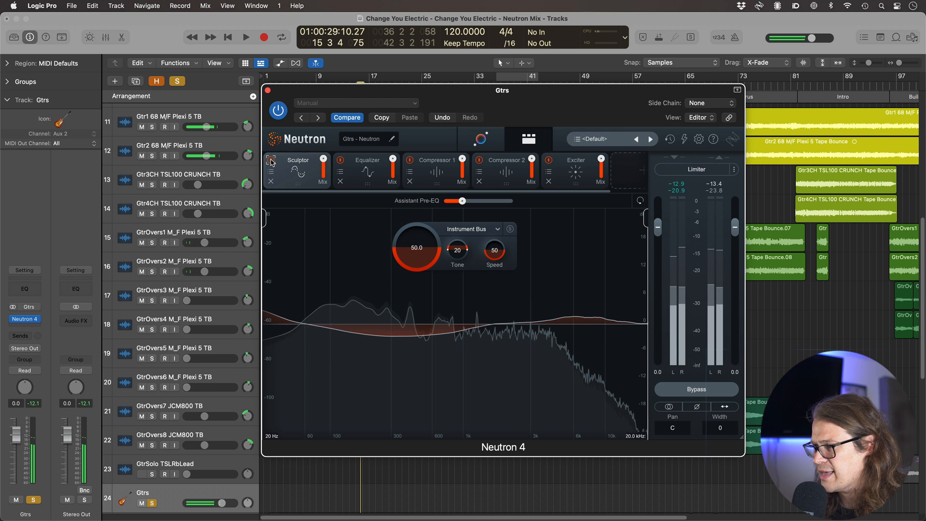
Step: Review the Gtrs Equalizer and the frequency bands of Compressor 1 and Compressor 2 during playback
{"action": "left_click", "coordinate": [370, 179]}
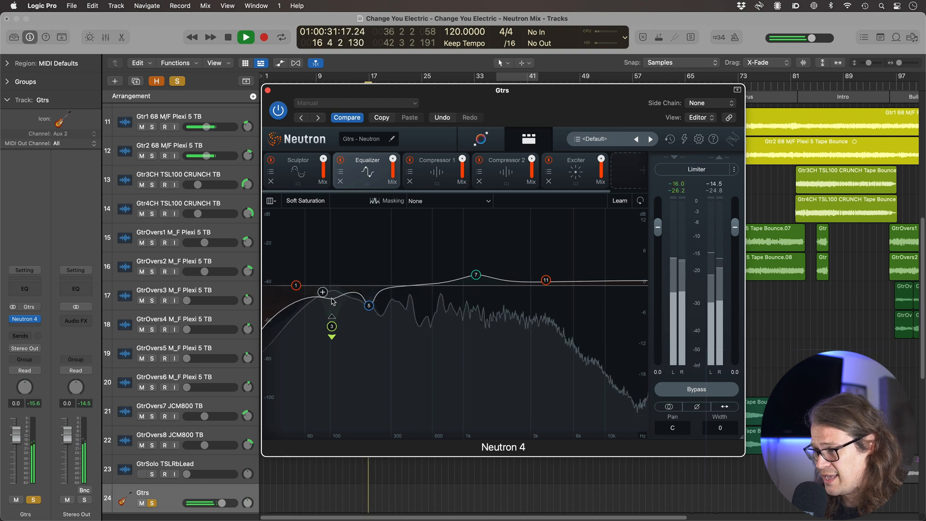
{"action": "left_click", "coordinate": [436, 177]}
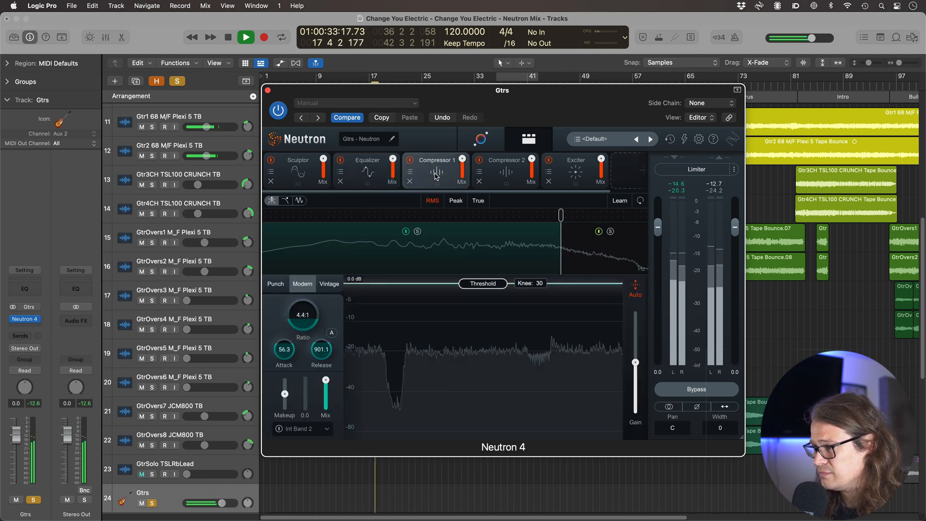
{"action": "left_click", "coordinate": [594, 268]}
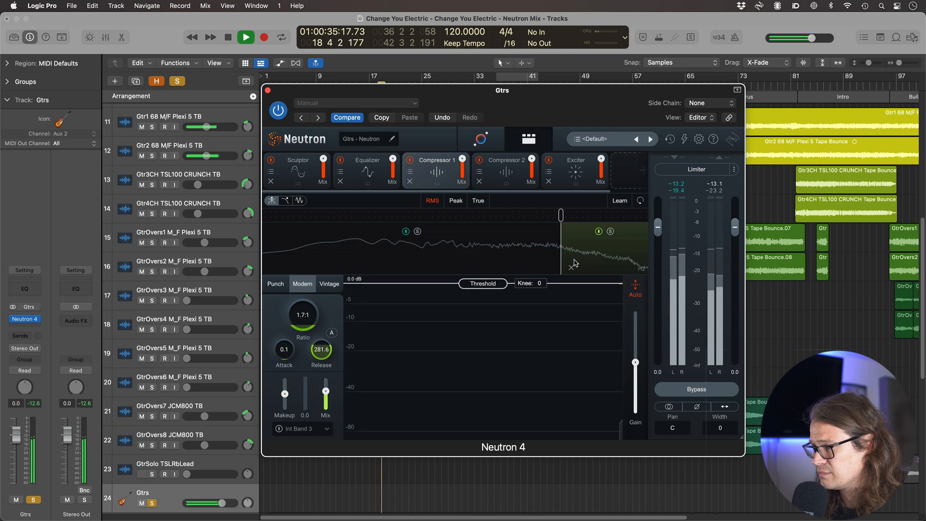
{"action": "left_click", "coordinate": [507, 177]}
{"action": "left_click", "coordinate": [511, 241]}
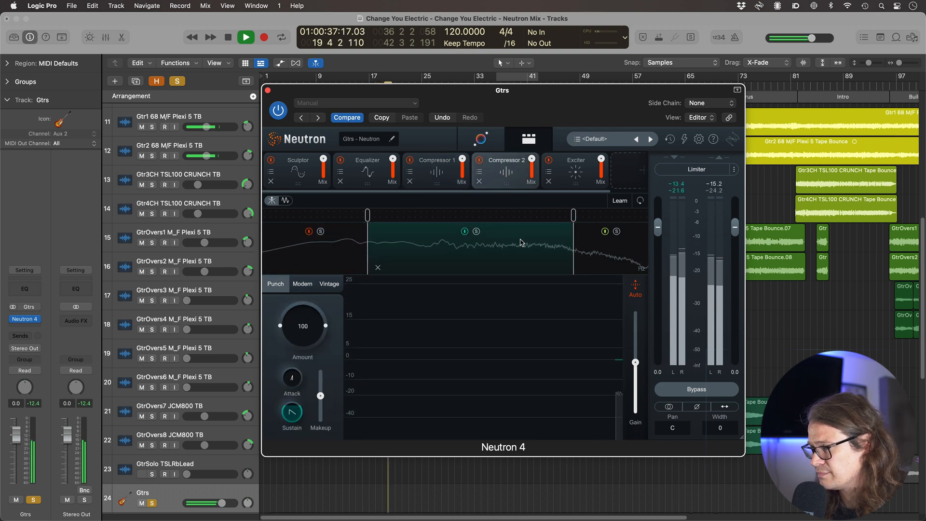
{"action": "left_click", "coordinate": [601, 247]}
{"action": "left_click", "coordinate": [341, 252]}
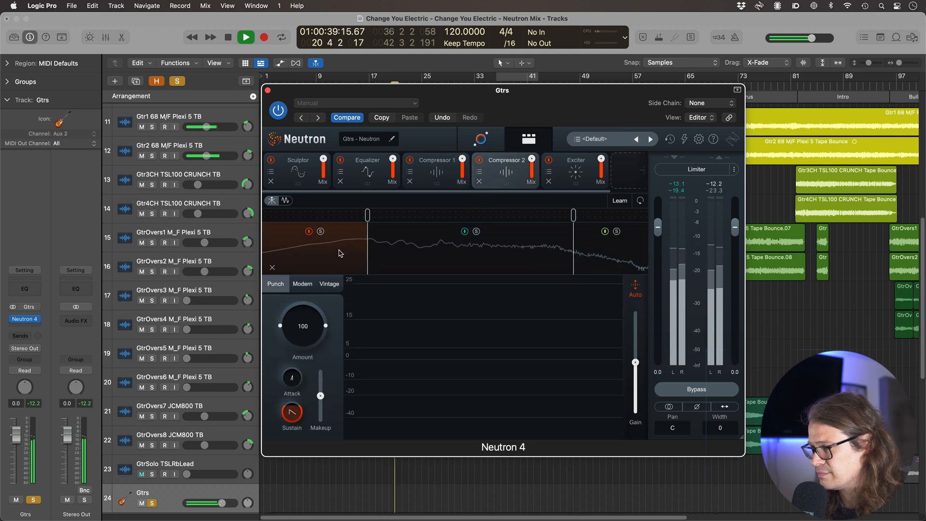
Step: Compare the playing Gtrs bus with Neutron's Exciter bypassed and active, then stop playback
{"action": "left_click", "coordinate": [550, 164]}
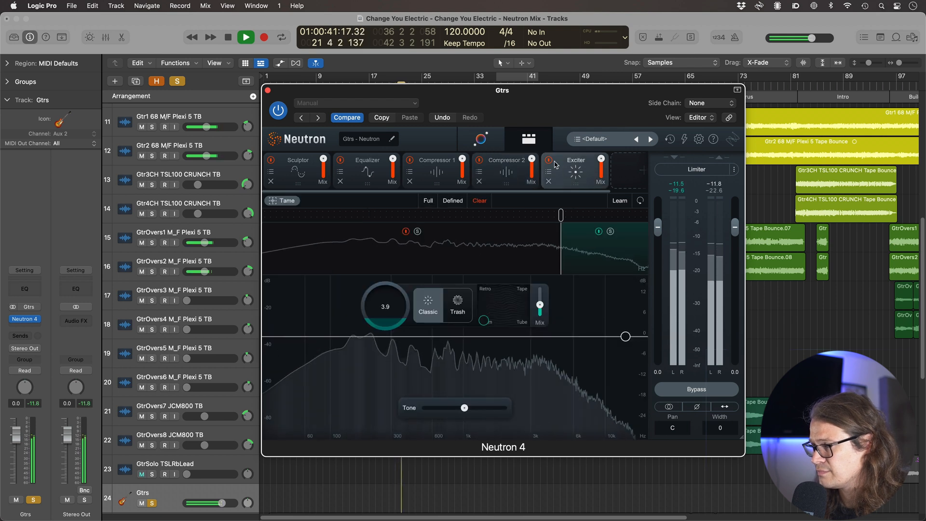
{"action": "left_click", "coordinate": [550, 164]}
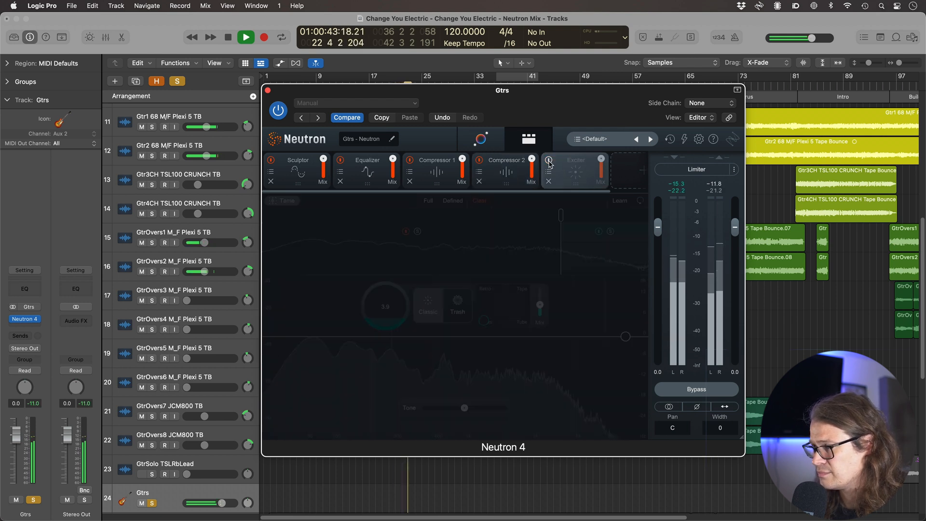
{"action": "left_click", "coordinate": [549, 164]}
{"action": "key", "text": "space"}
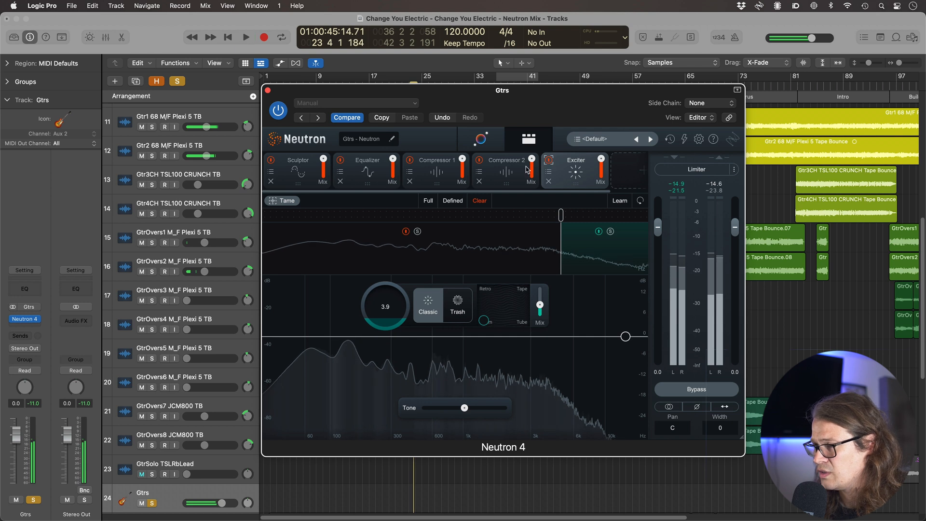
Step: Review the Gtrs Sculptor, Equalizer and Compressor 1 modules, then return to Neutron's Tone Match assistant view
{"action": "left_click", "coordinate": [299, 174]}
{"action": "left_click", "coordinate": [362, 176]}
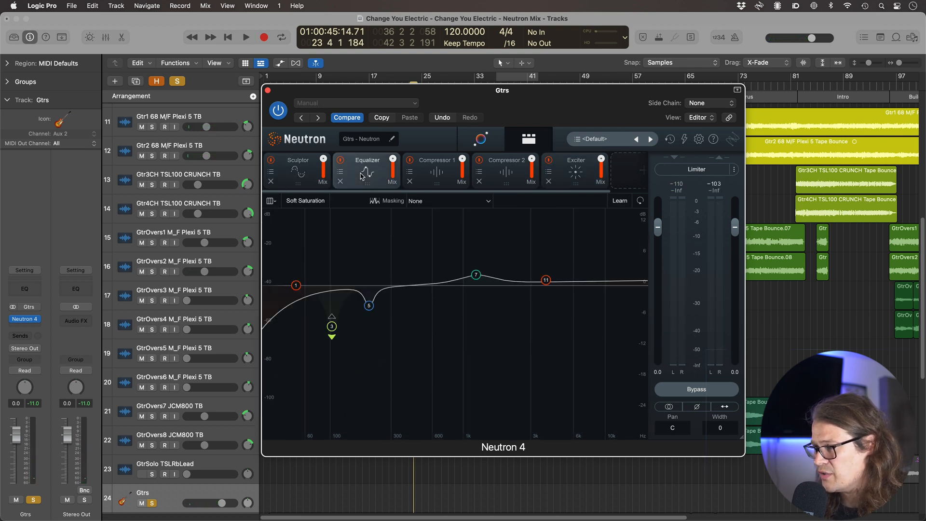
{"action": "left_click", "coordinate": [440, 174]}
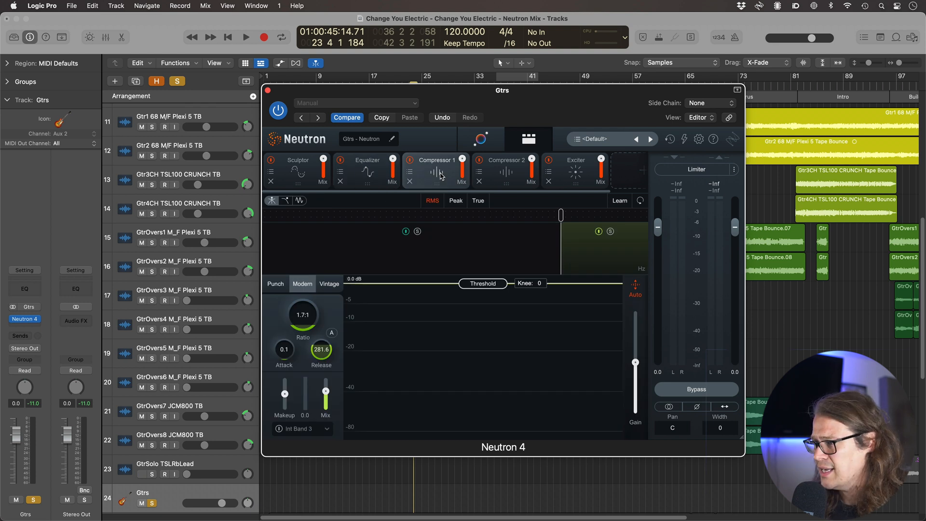
{"action": "left_click", "coordinate": [311, 177]}
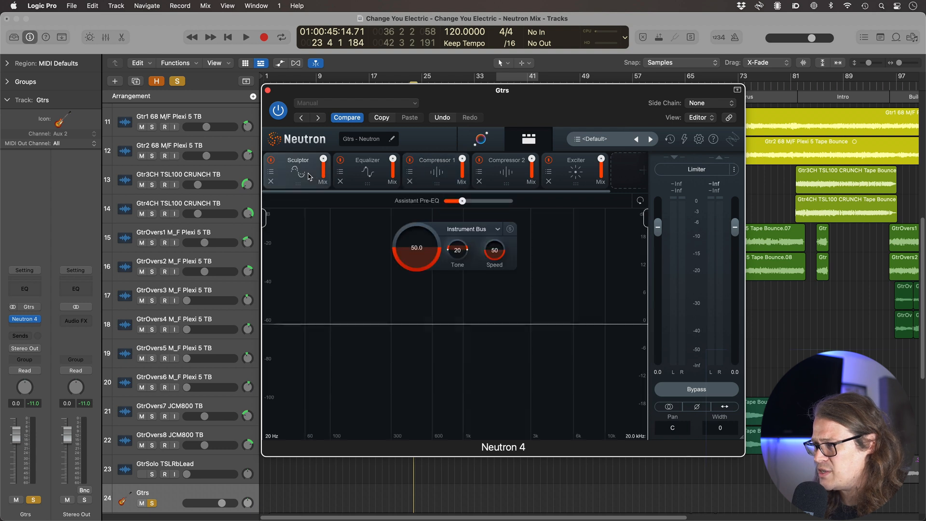
{"action": "left_click", "coordinate": [481, 140]}
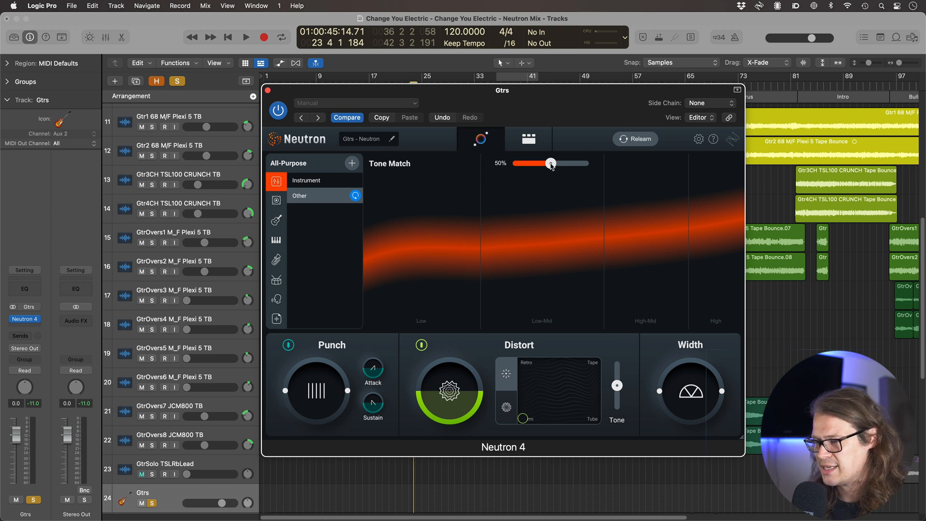
Step: Play the guitars while varying the Gtrs Tone Match amount, then close the Gtrs Neutron window
{"action": "key", "text": "space"}
{"action": "mouse_move", "coordinate": [551, 164]}
{"action": "left_mouse_down"}
{"action": "mouse_move", "coordinate": [530, 166]}
{"action": "mouse_move", "coordinate": [580, 166]}
{"action": "mouse_move", "coordinate": [563, 166]}
{"action": "left_mouse_up"}
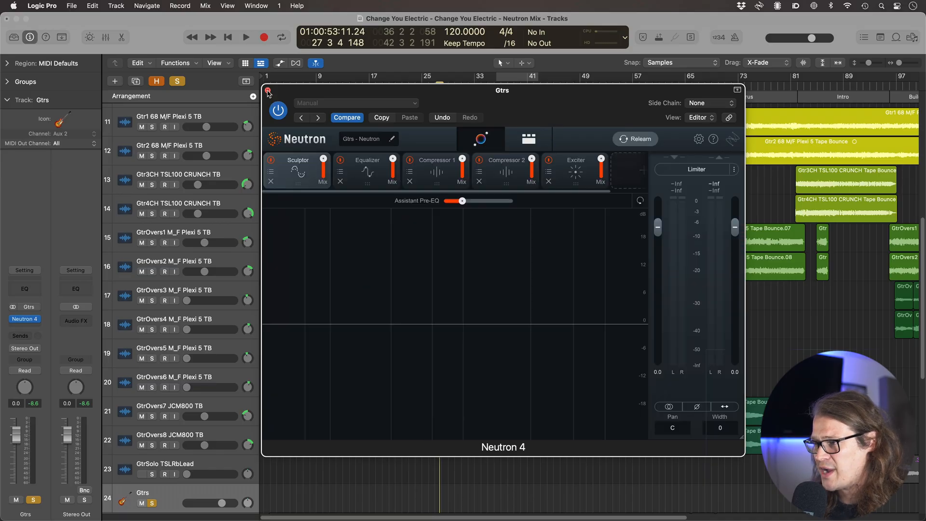
{"action": "left_click", "coordinate": [267, 91]}
Step: Open Neutron on the Gtr1 68 M/F Plexi 5 TB track and show its Sculptor and Equalizer modules
{"action": "scroll", "coordinate": [213, 228], "scroll_direction": "up", "scroll_amount": 4}
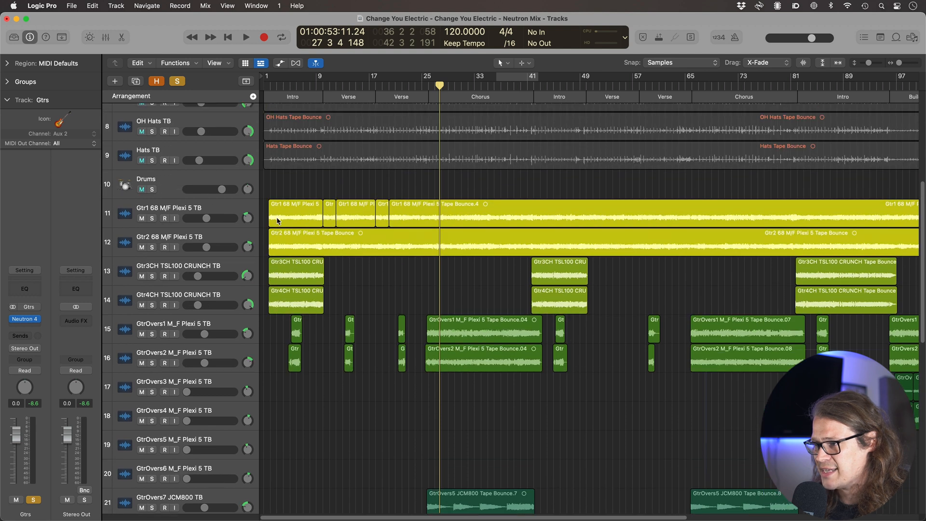
{"action": "left_click", "coordinate": [211, 215]}
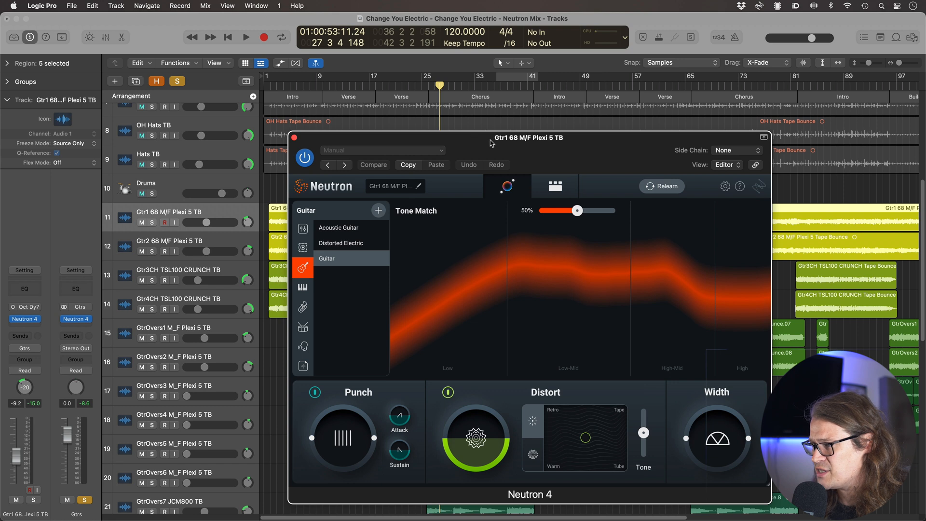
{"action": "left_click_drag", "start_coordinate": [490, 142], "coordinate": [499, 112]}
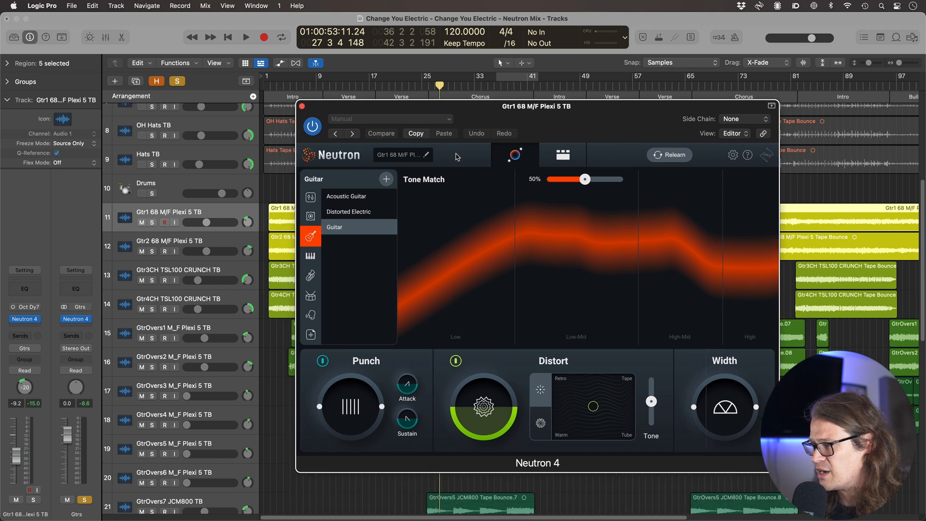
{"action": "left_click", "coordinate": [563, 159]}
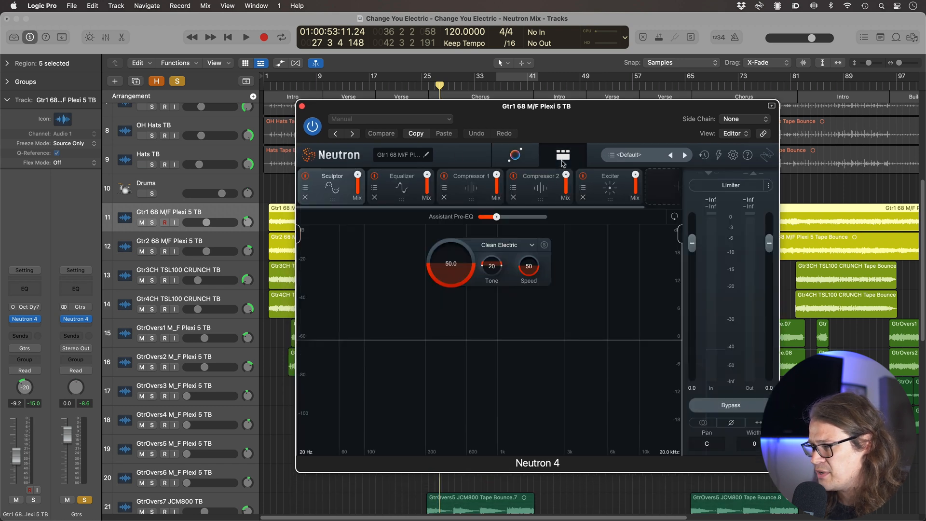
{"action": "left_click", "coordinate": [400, 198]}
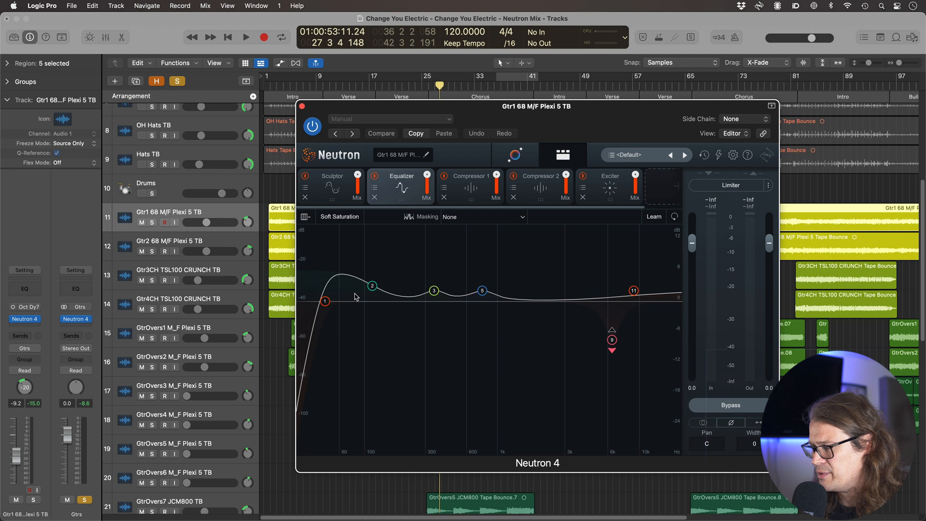
Step: Solo the Gtr1 track and compare its playback with Neutron bypassed and active
{"action": "left_click", "coordinate": [153, 224]}
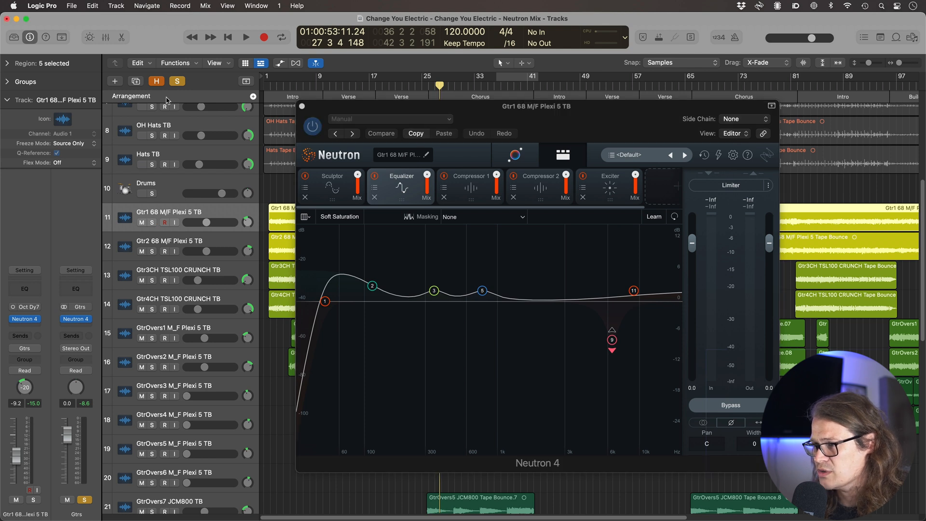
{"action": "left_click", "coordinate": [153, 223]}
{"action": "key", "text": "space"}
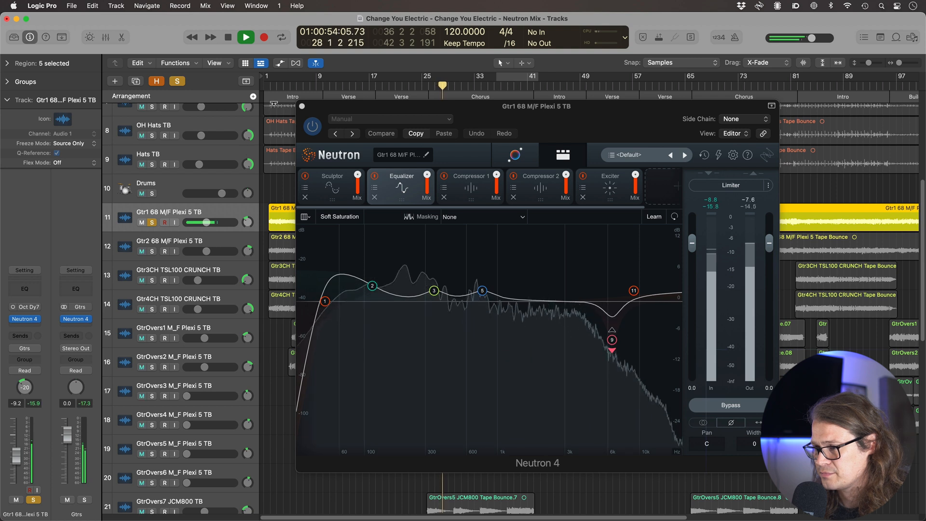
{"action": "left_click", "coordinate": [341, 115]}
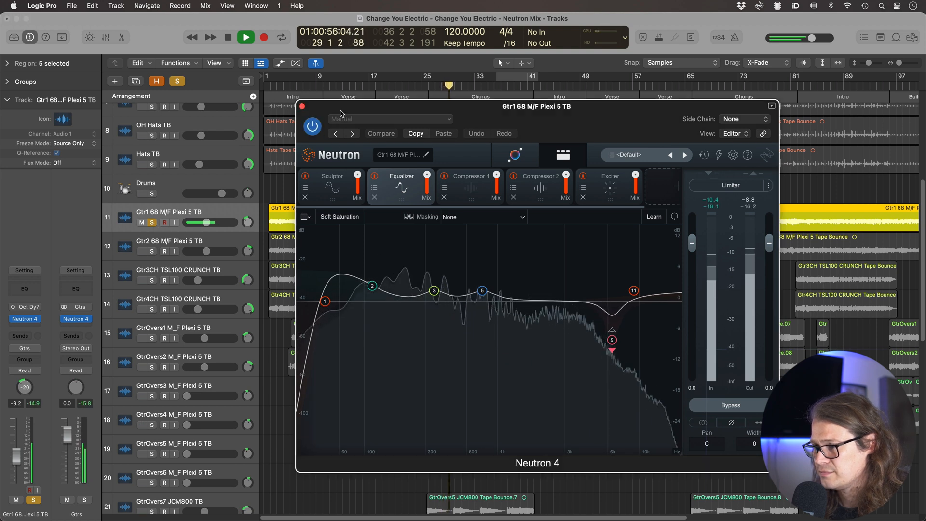
{"action": "left_click", "coordinate": [737, 407]}
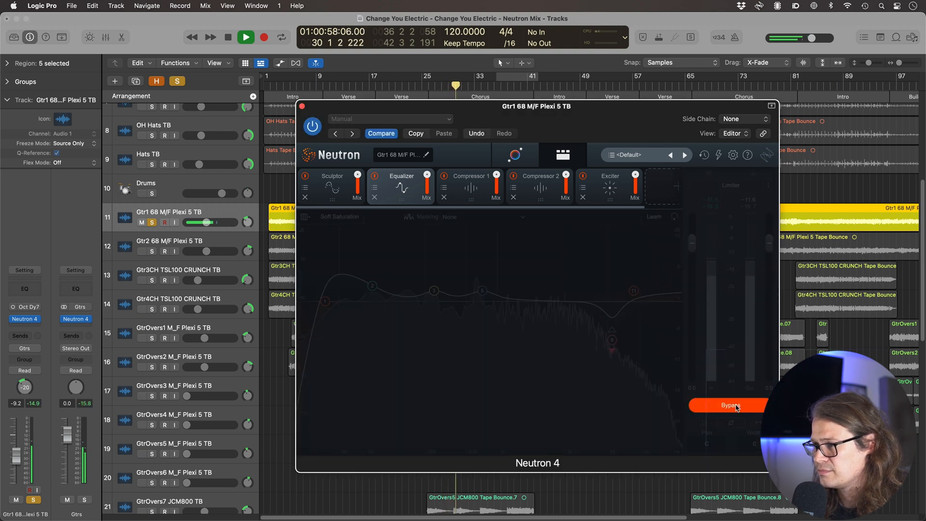
{"action": "left_click", "coordinate": [737, 406]}
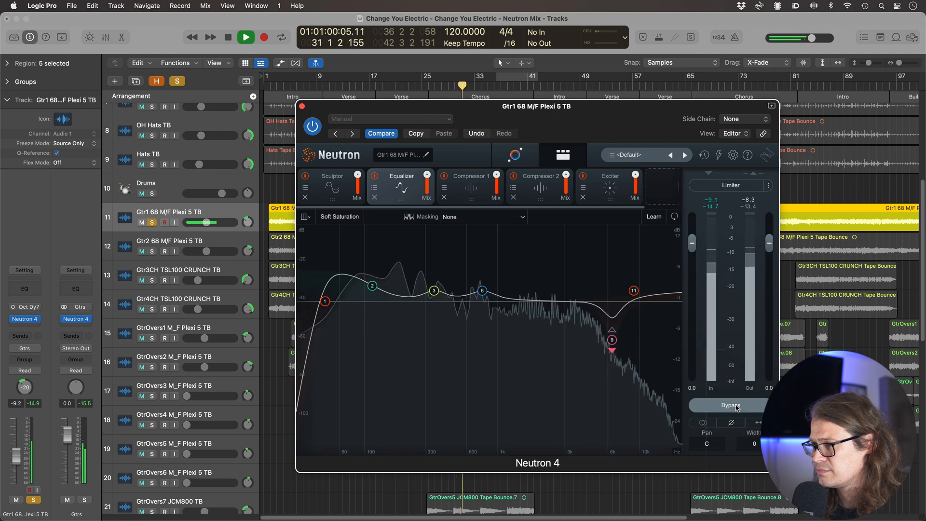
Step: Review Gtr1's Compressor 1, Compressor 2, Exciter, Equalizer and Sculptor modules during playback
{"action": "left_click", "coordinate": [476, 191]}
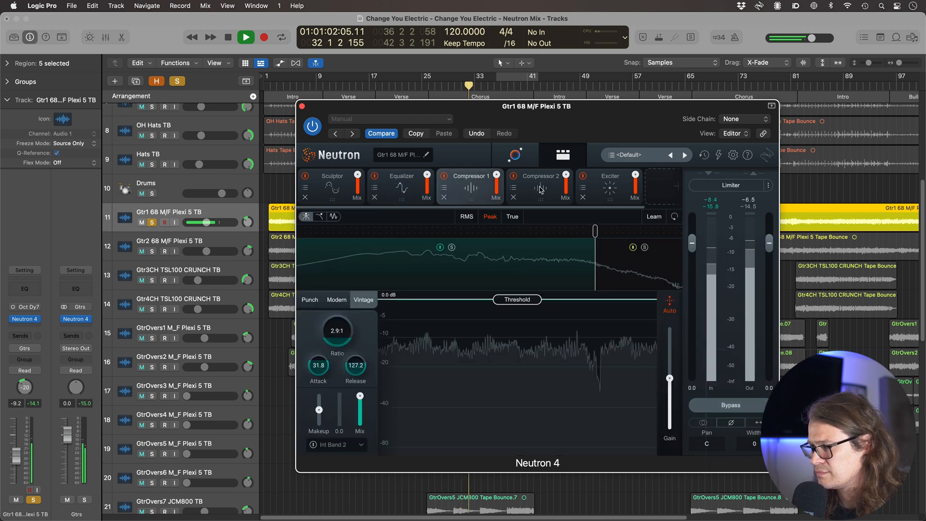
{"action": "left_click", "coordinate": [540, 189]}
{"action": "left_click", "coordinate": [604, 192]}
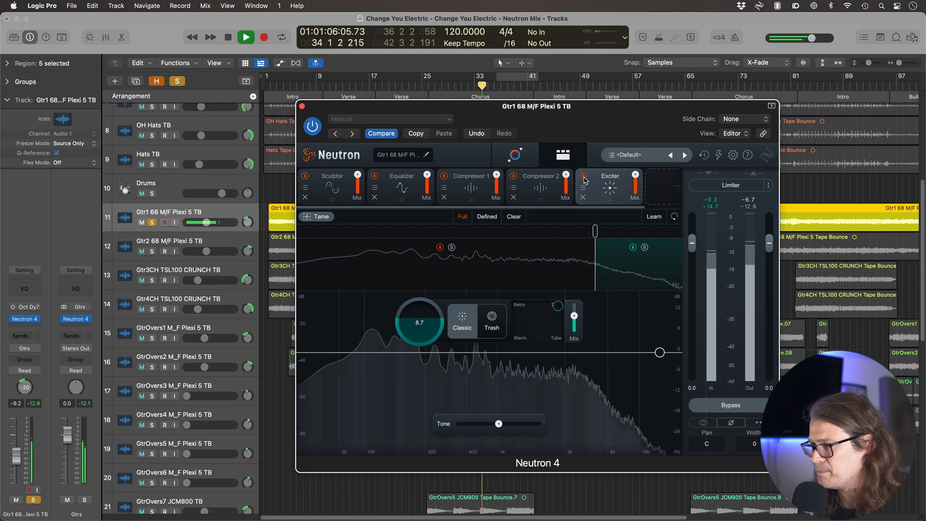
{"action": "left_click", "coordinate": [404, 190]}
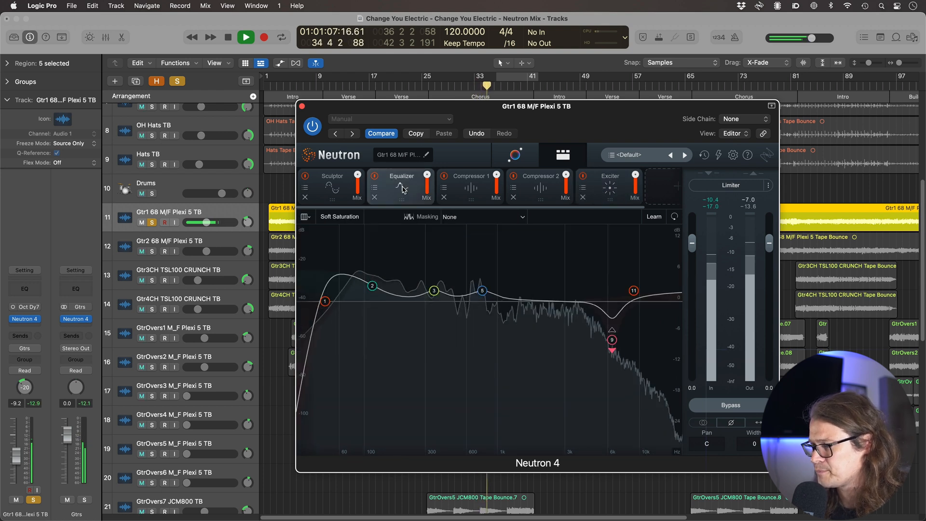
{"action": "left_click", "coordinate": [332, 187]}
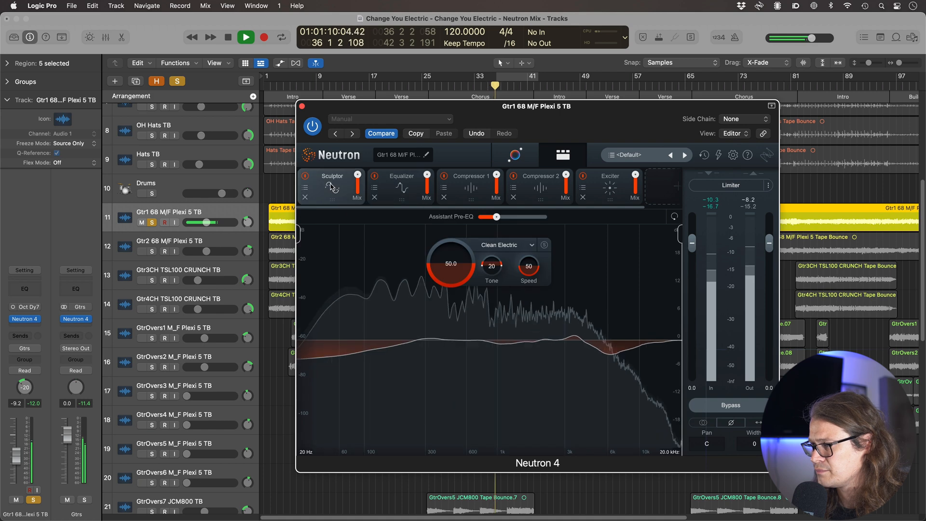